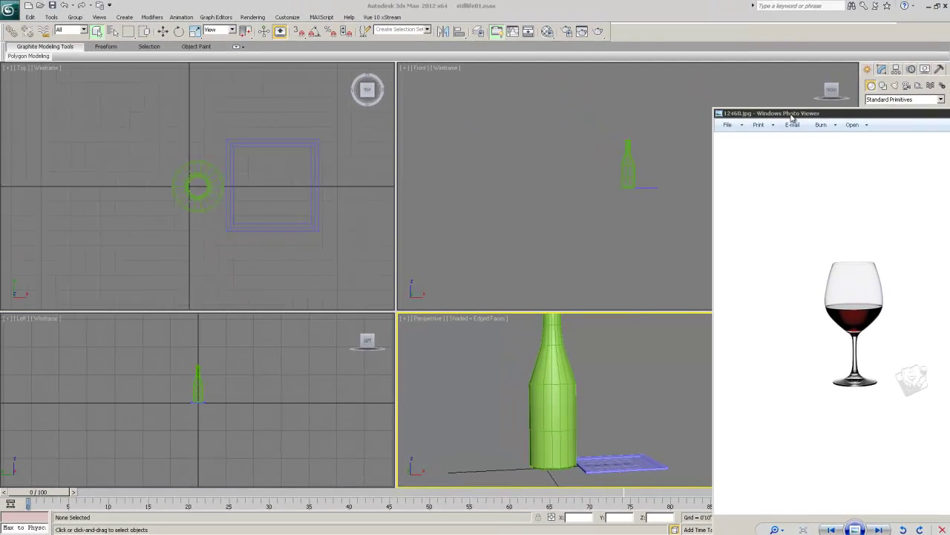
Put away the wine glass reference photo and load 12460.jpg from the still life folder as the Front viewport's background.
drag(791, 115, 709, 71)
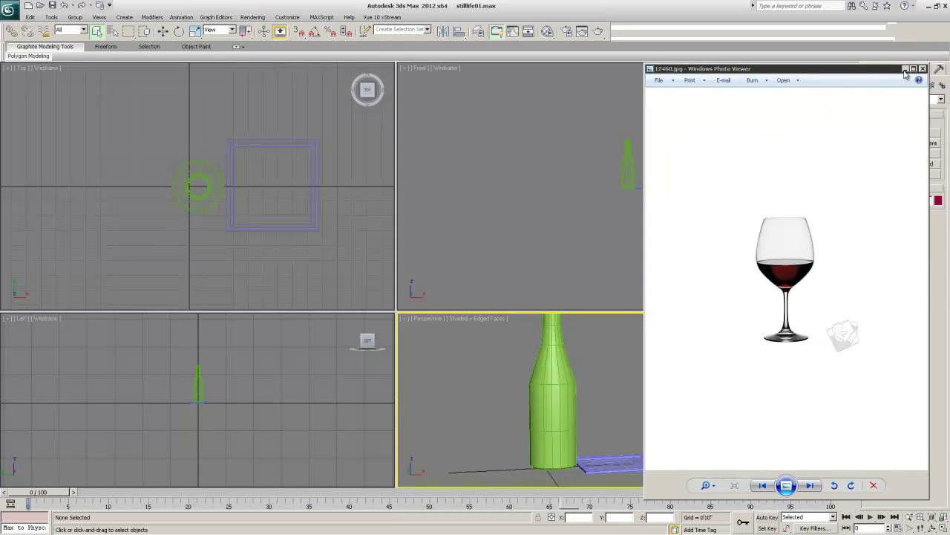
click(905, 69)
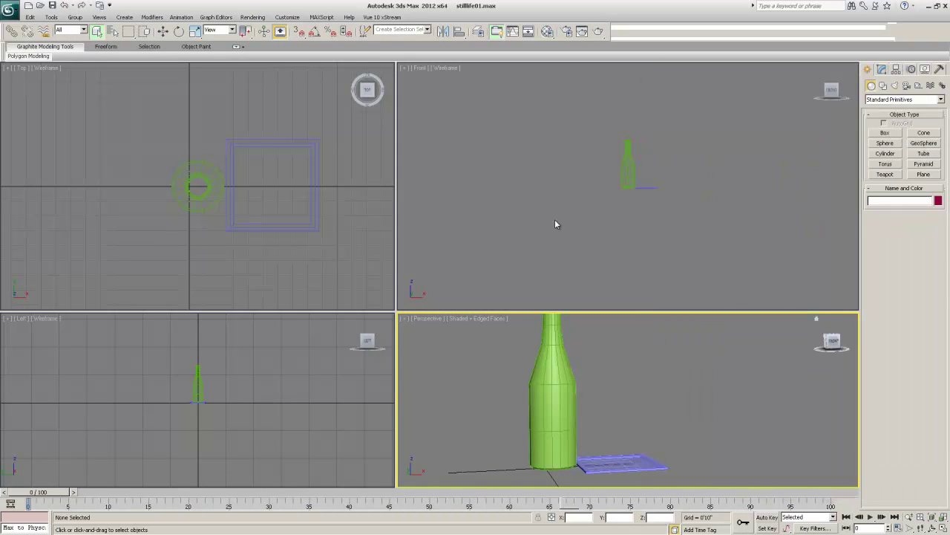
click(554, 219)
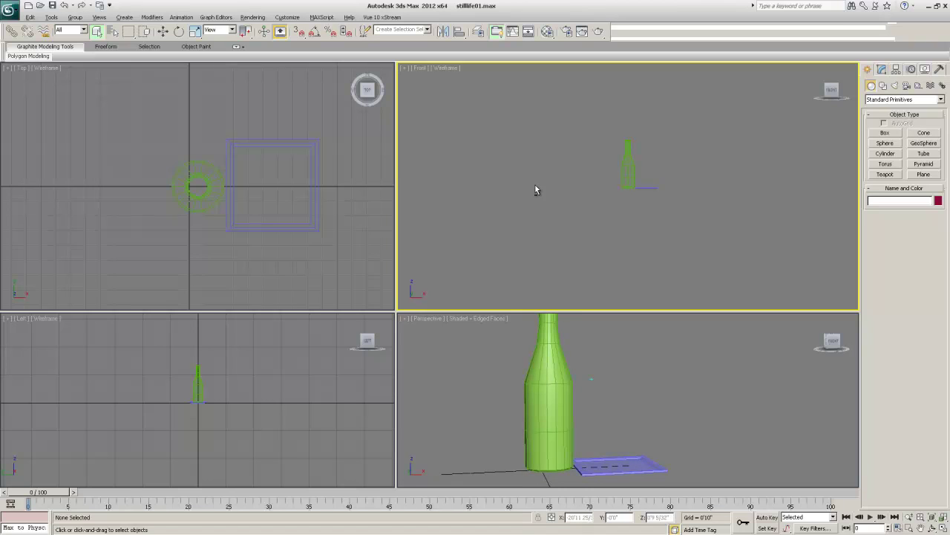
key(alt+b)
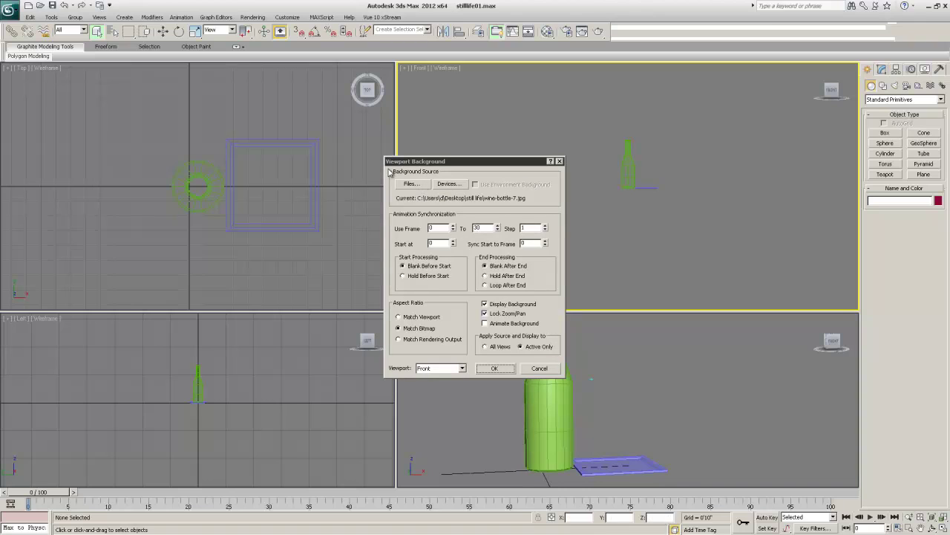
click(409, 191)
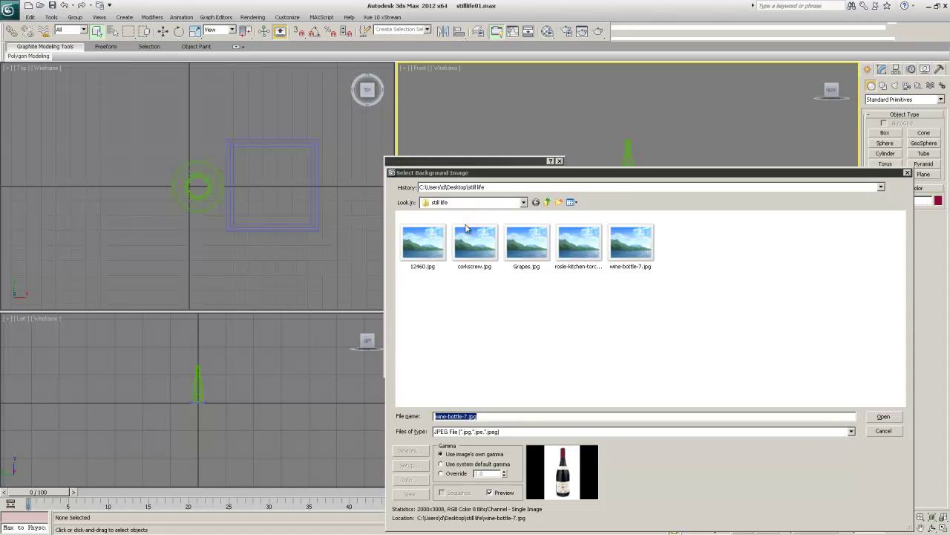
click(468, 234)
click(527, 247)
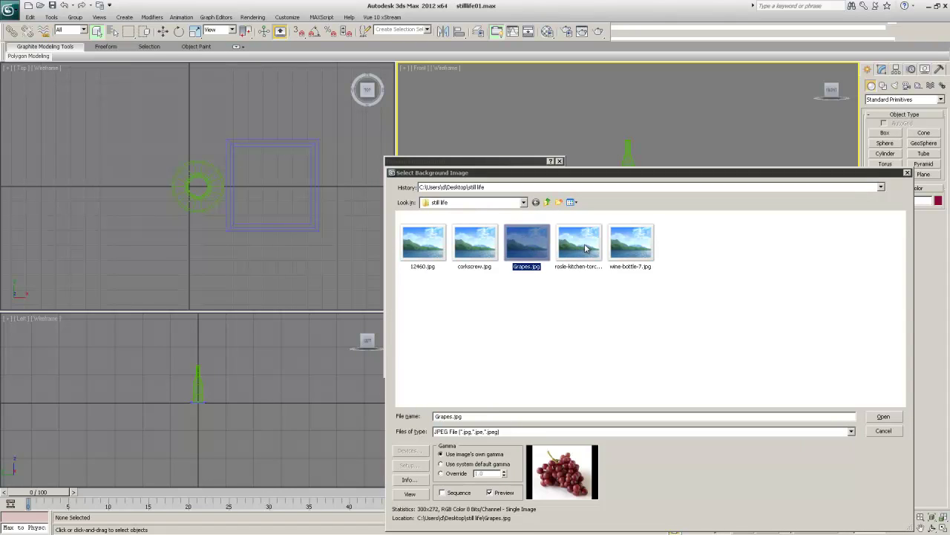
click(611, 251)
click(603, 253)
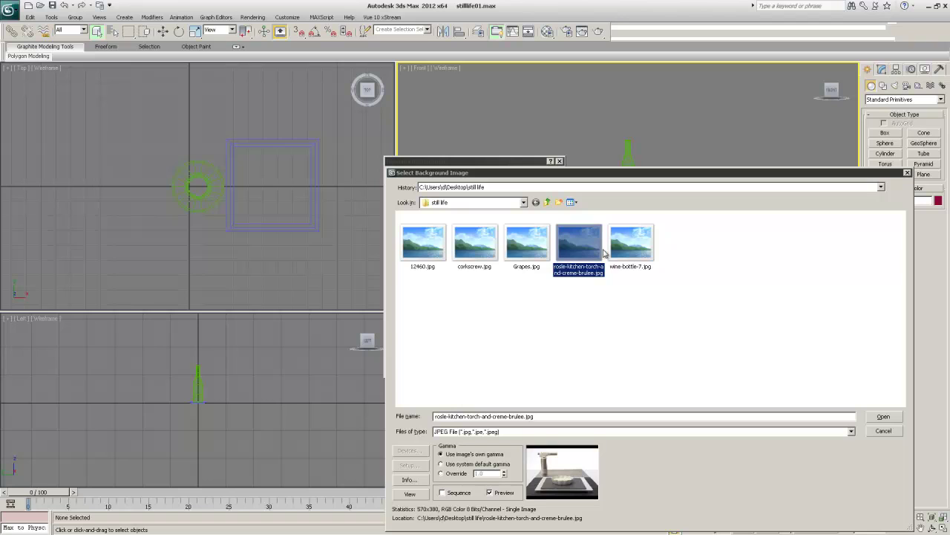
click(422, 252)
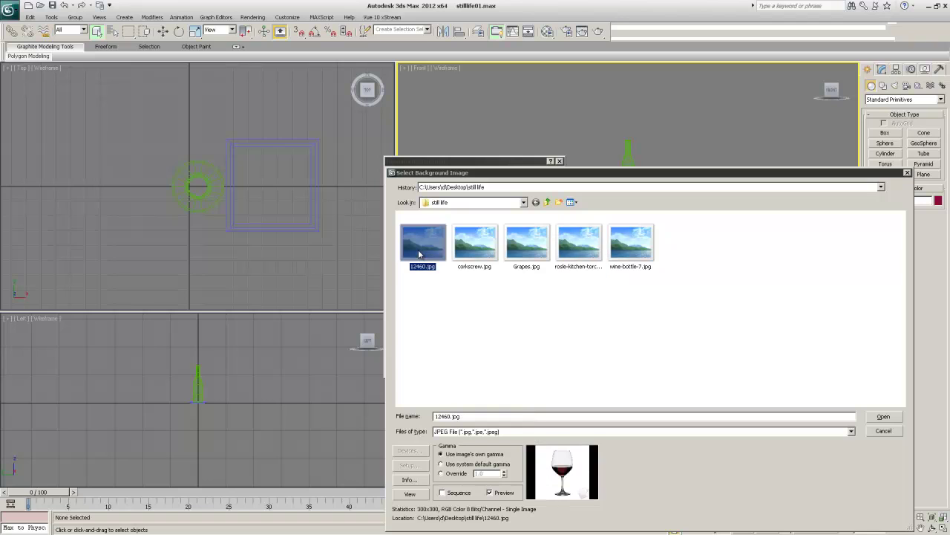
click(893, 420)
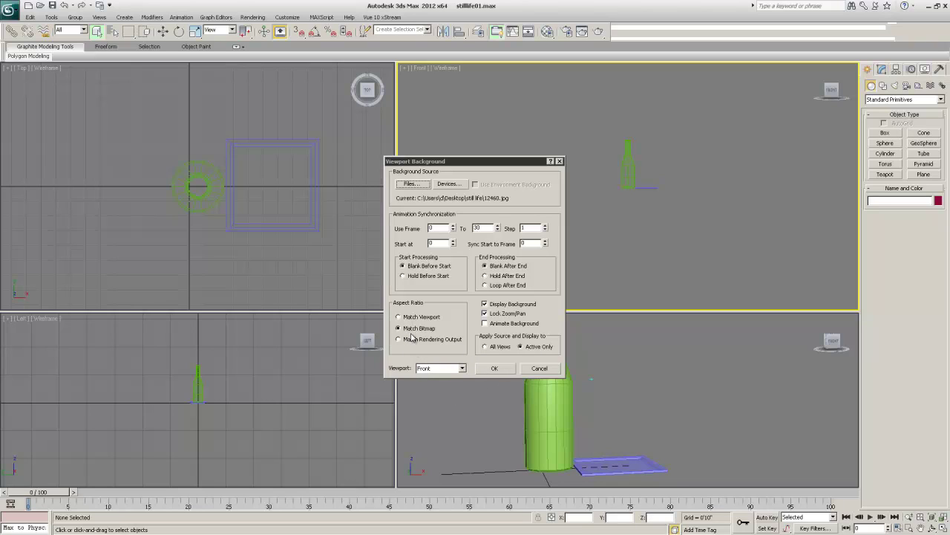
click(492, 368)
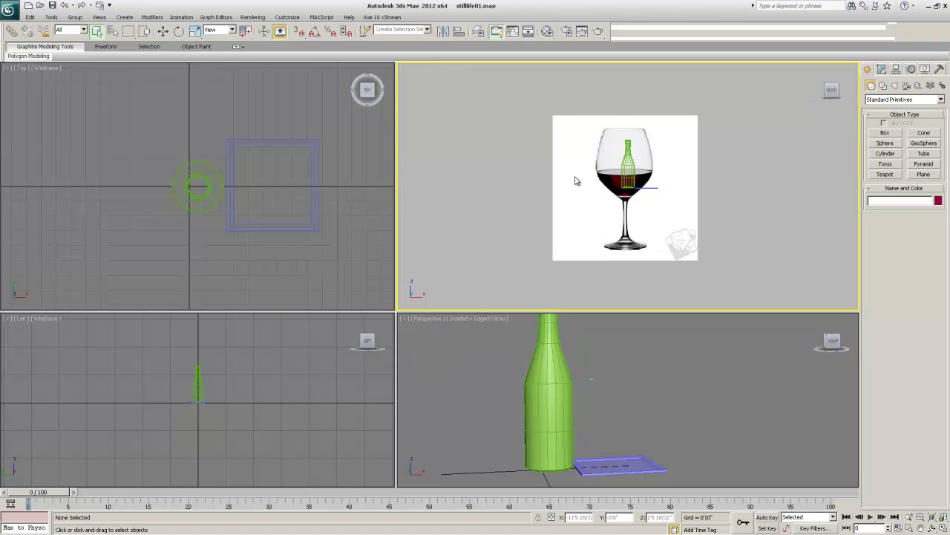
In the Front view, move the bottle and the flat tray along X, clear of the wine glass background image.
click(636, 195)
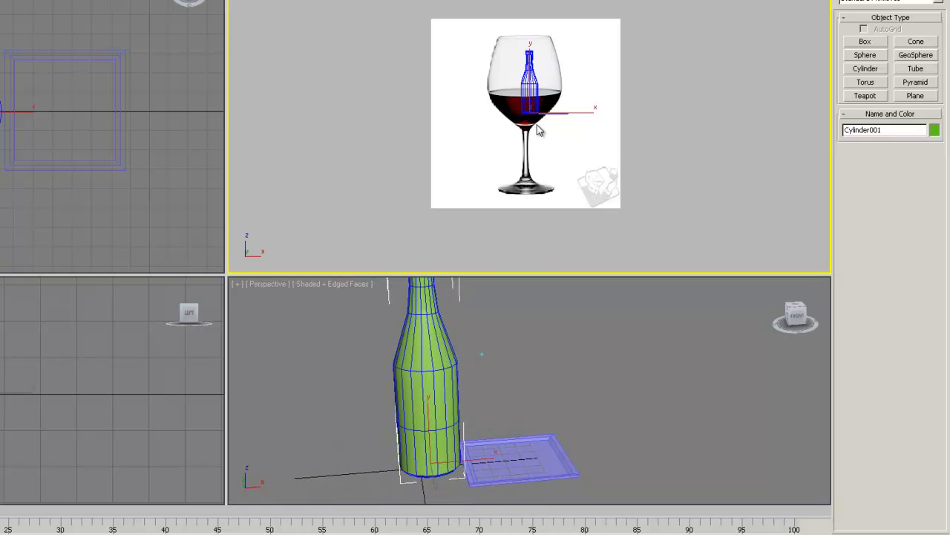
click(514, 383)
click(530, 167)
click(523, 113)
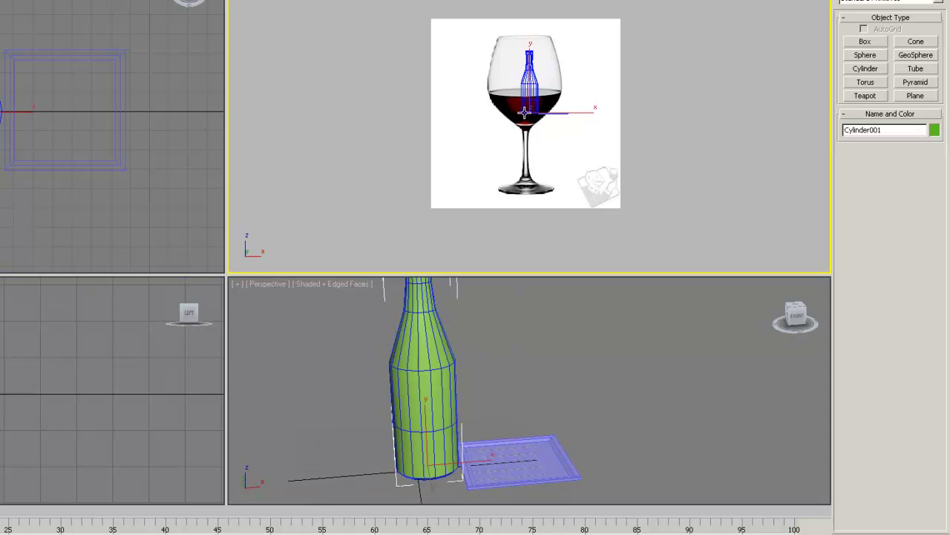
click(557, 113)
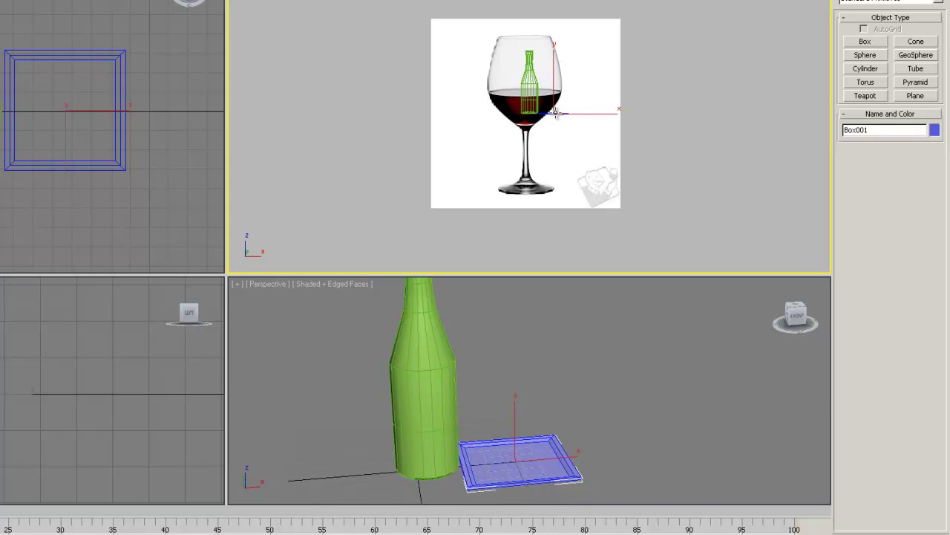
click(530, 106)
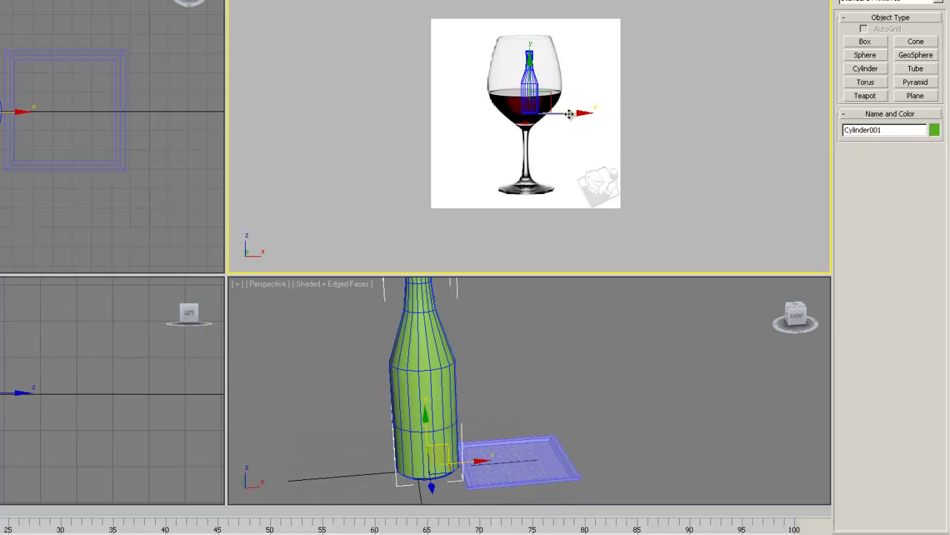
drag(580, 113, 724, 140)
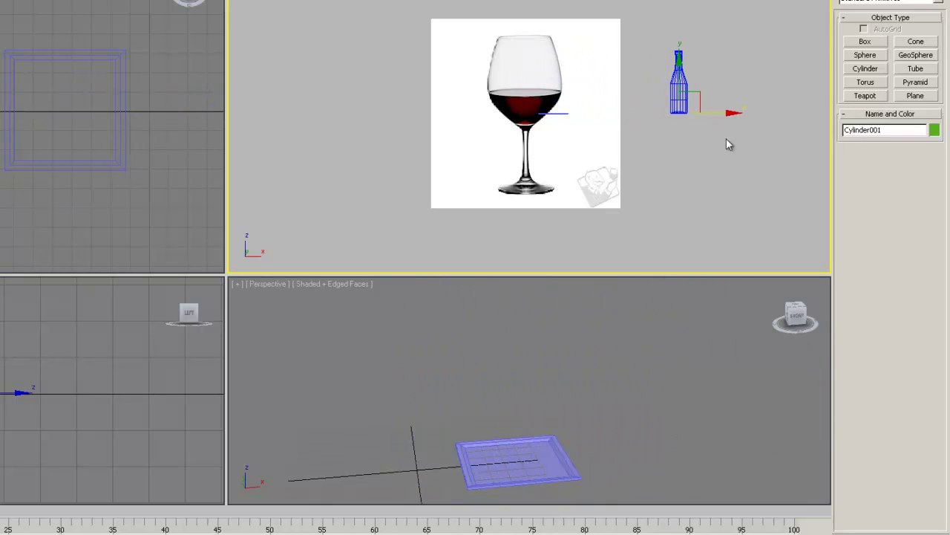
click(560, 111)
drag(594, 113, 763, 136)
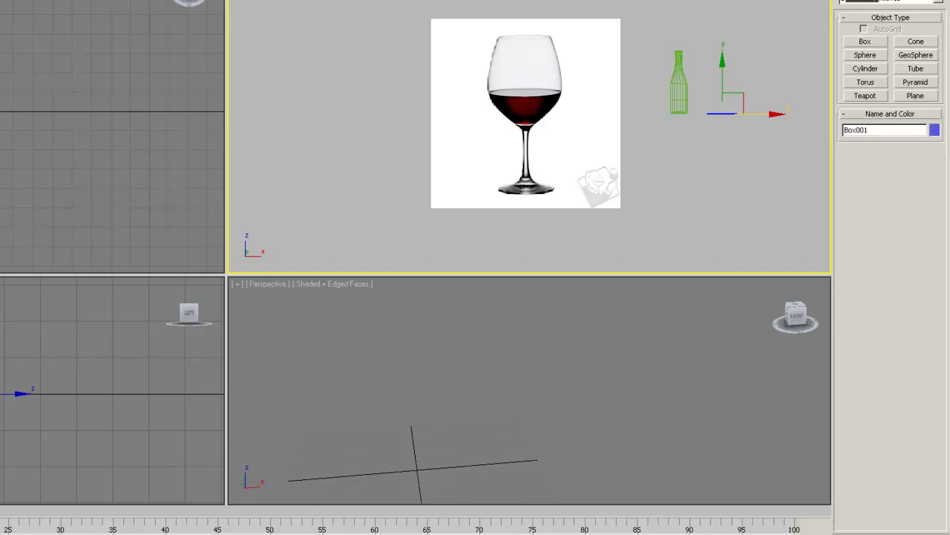
Create a cylinder at the grid origin in the Perspective view, with a radius of about 3'1" and height of about 11'6".
click(855, 70)
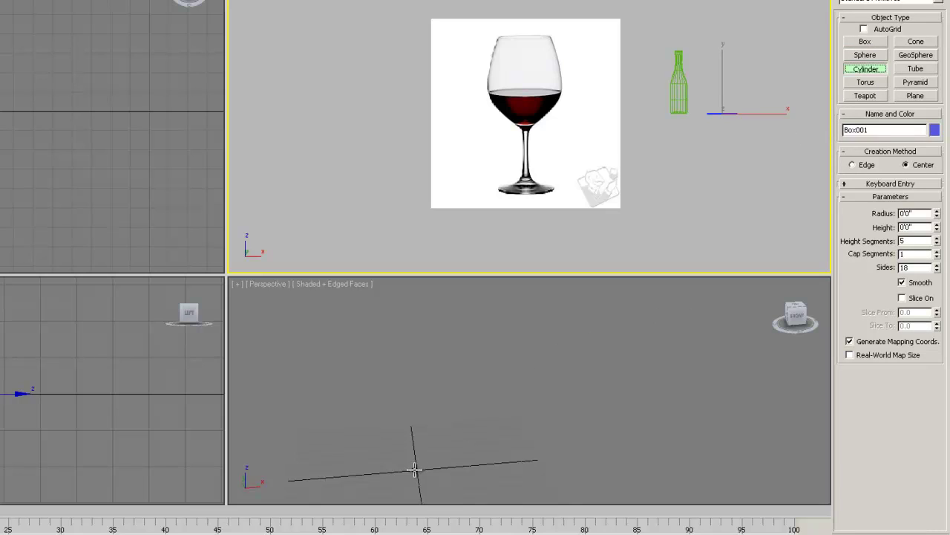
drag(417, 469, 461, 490)
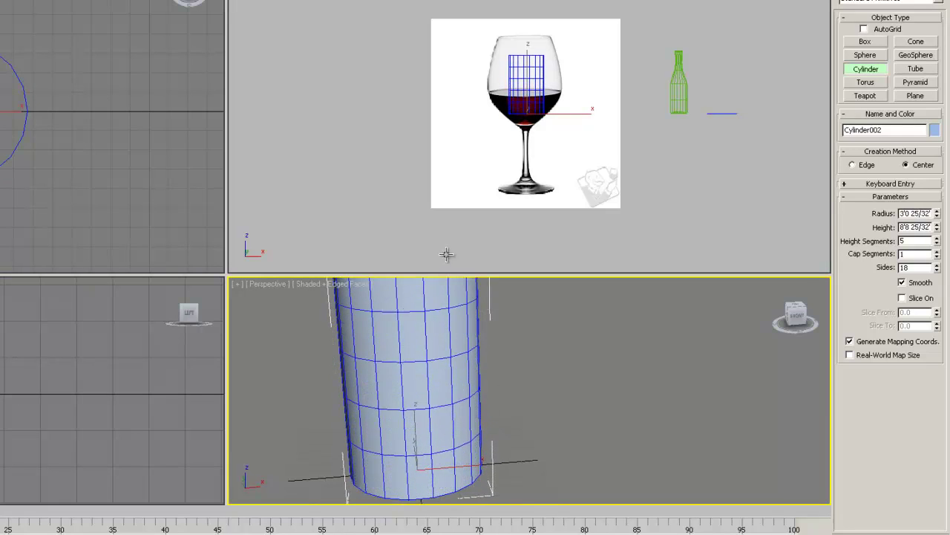
click(442, 231)
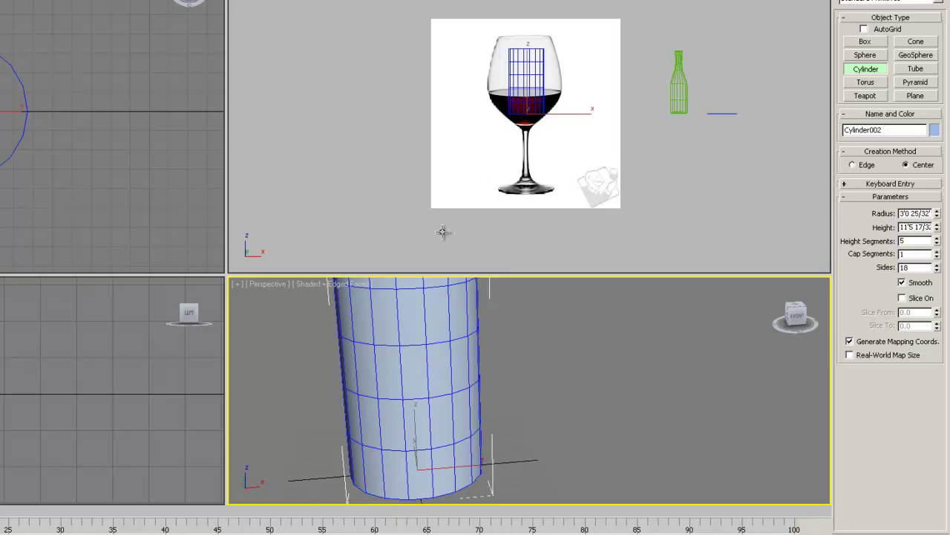
right_click(530, 410)
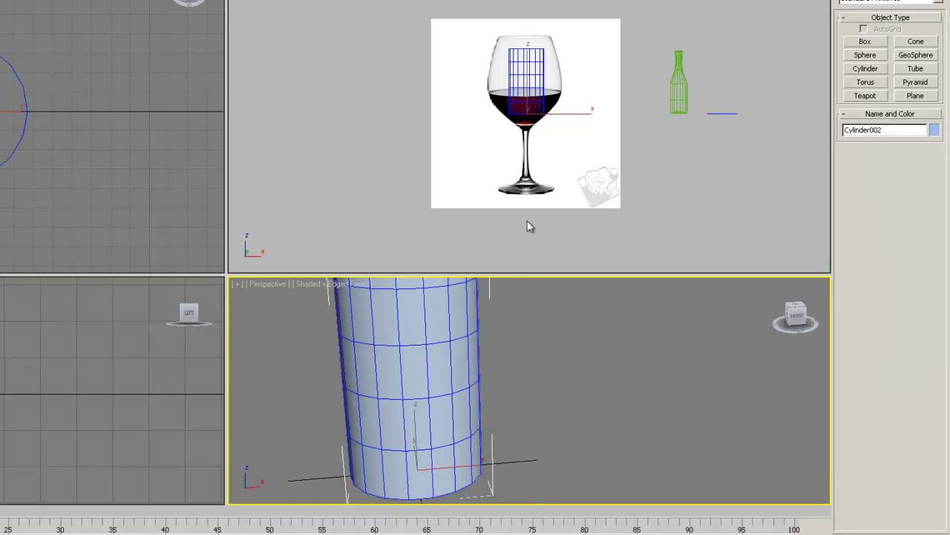
Move the cylinder down in the Front view so its base sits at the foot of the reference wine glass, centred on the stem.
right_click(526, 100)
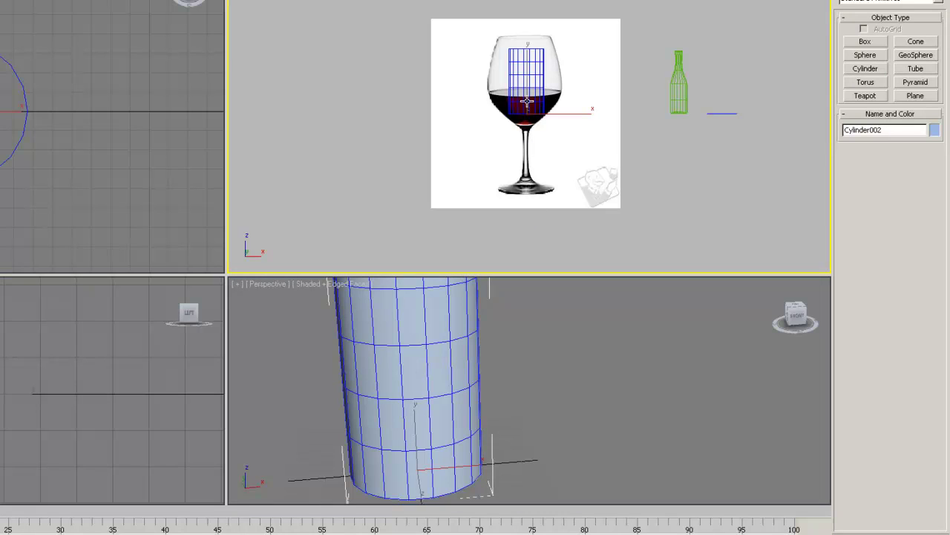
click(525, 99)
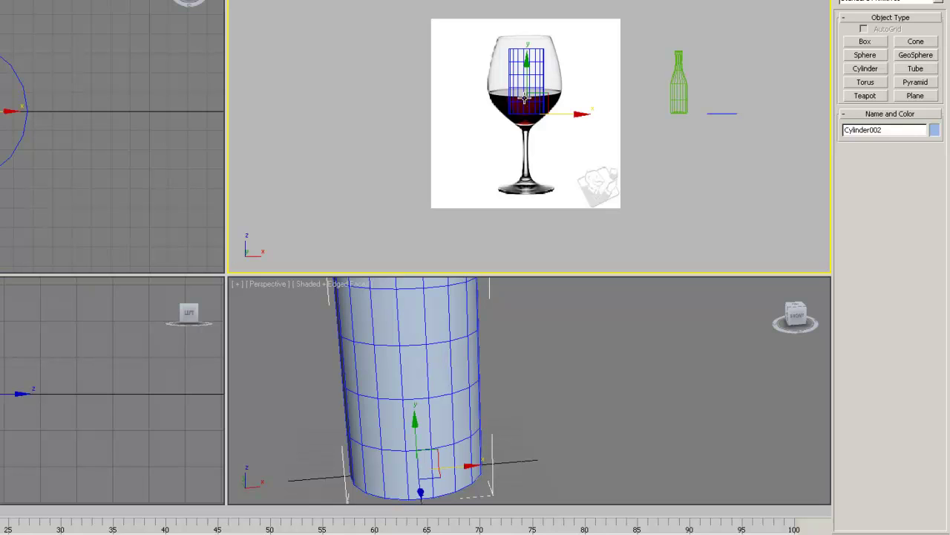
drag(526, 62, 527, 141)
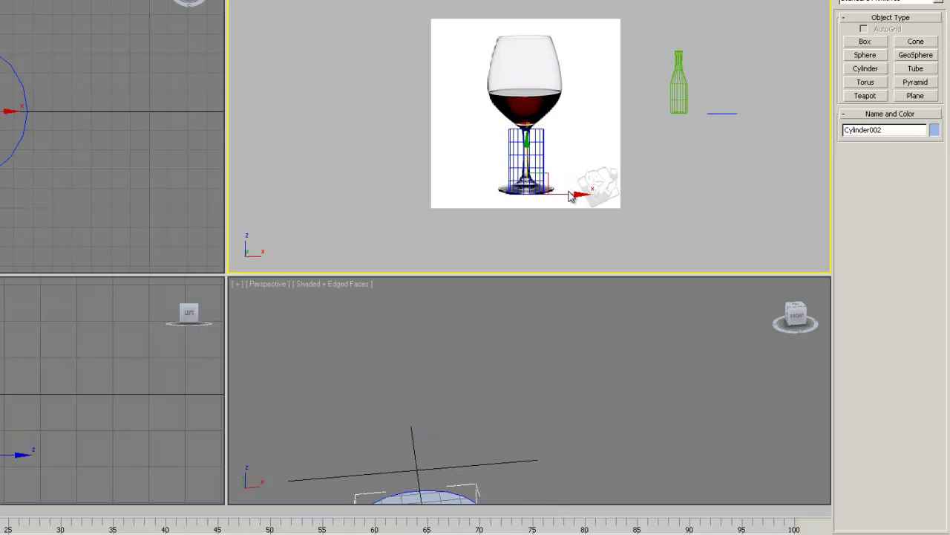
drag(572, 193, 571, 193)
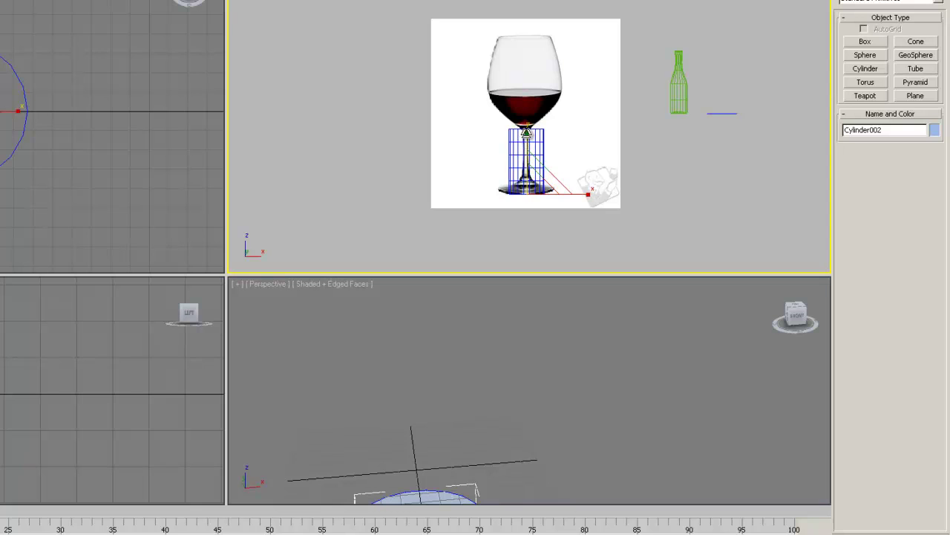
Scale the cylinder vertically to the reference glass's rim and widen it to match the glass foot, then deselect it.
drag(525, 132, 537, 64)
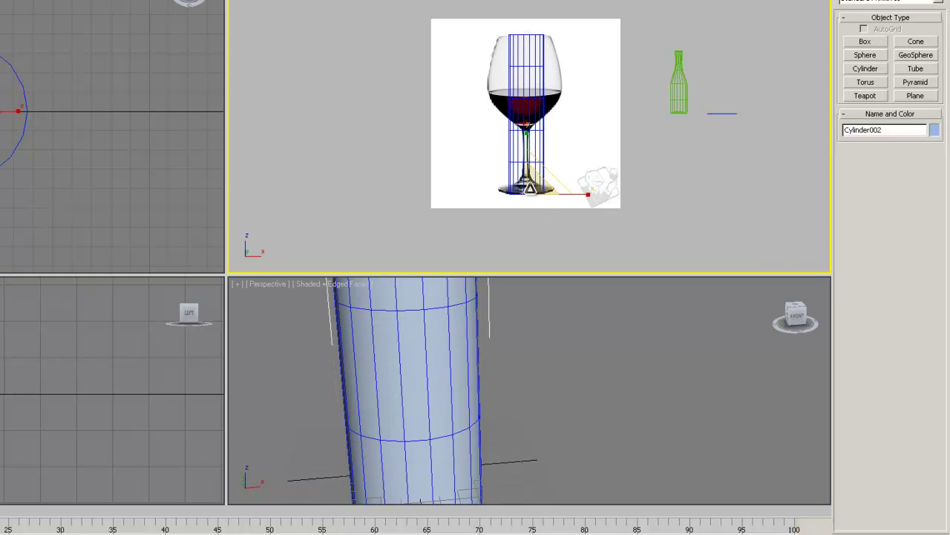
drag(533, 189, 525, 161)
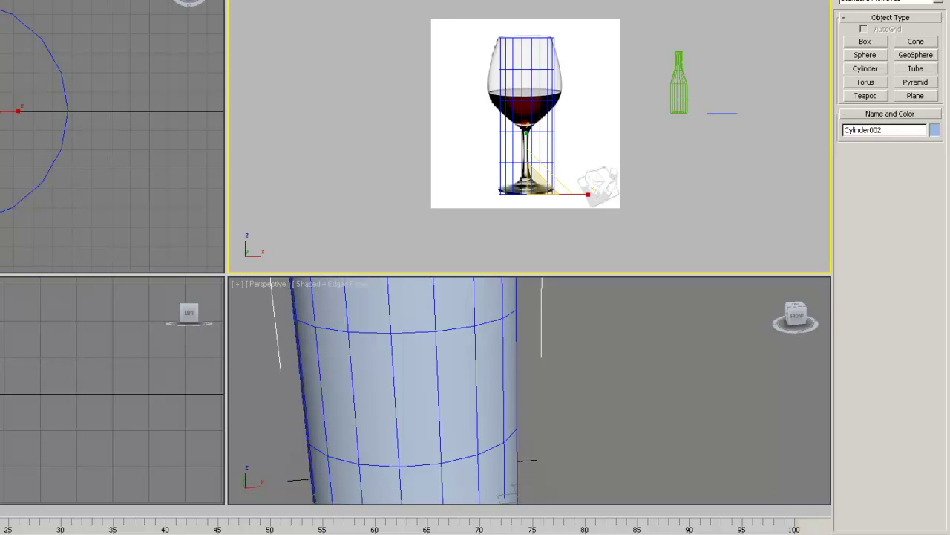
click(607, 341)
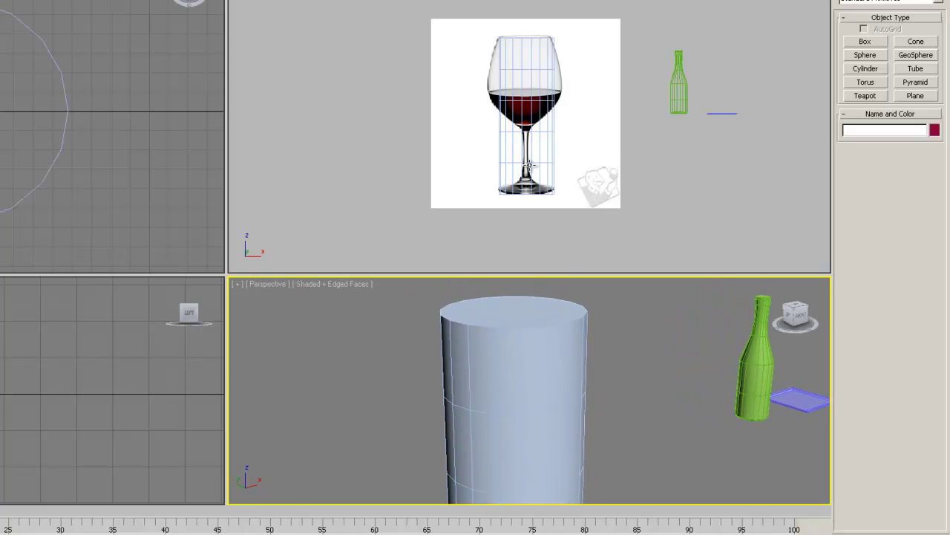
Maximize the Front view, convert the cylinder to an Editable Poly and enter vertex editing.
click(542, 176)
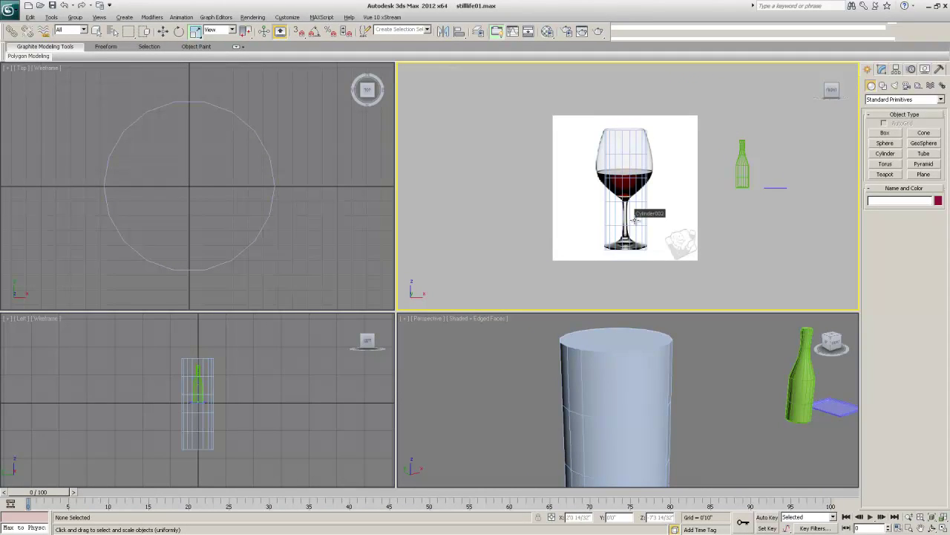
key(alt+w)
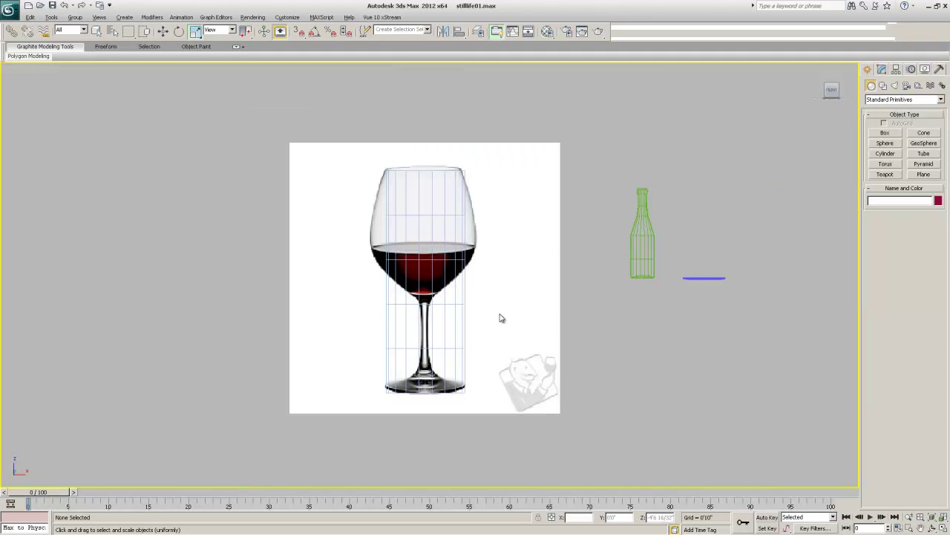
click(461, 268)
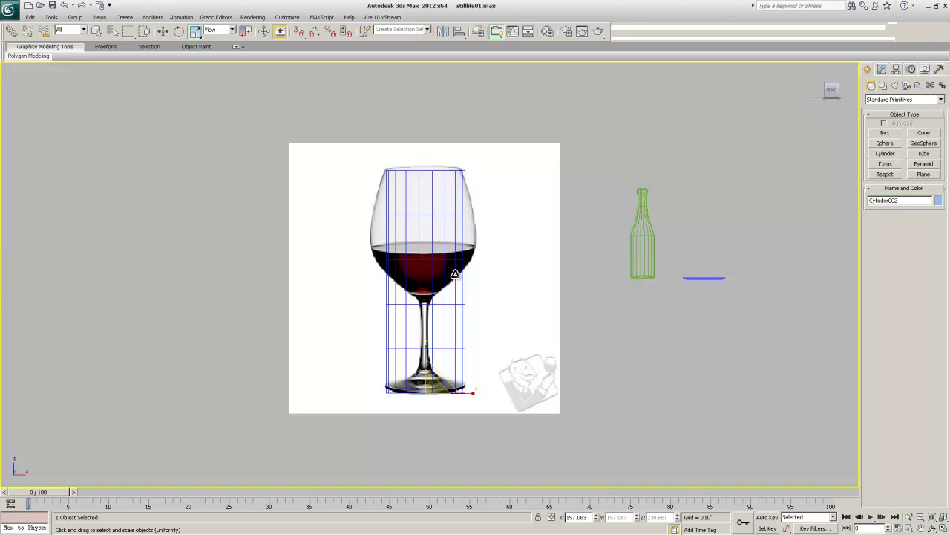
key(w)
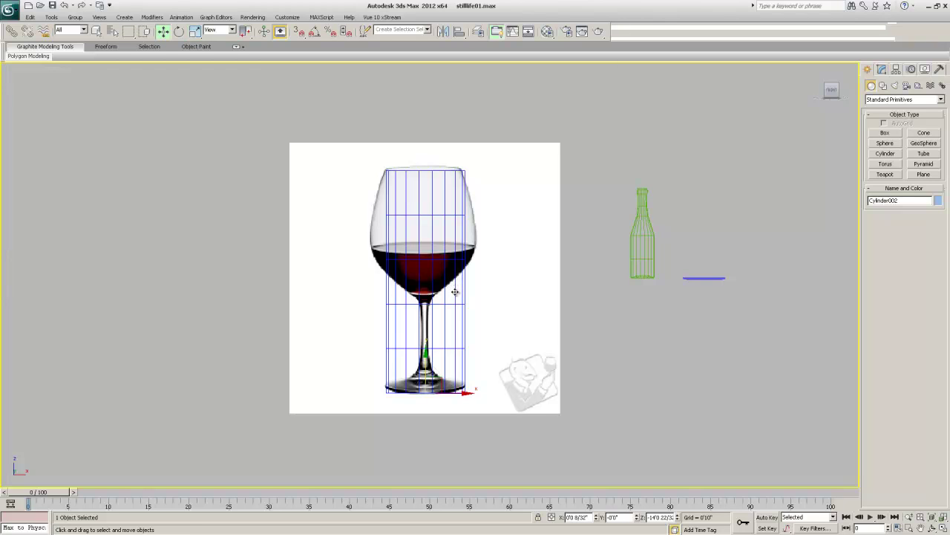
right_click(455, 292)
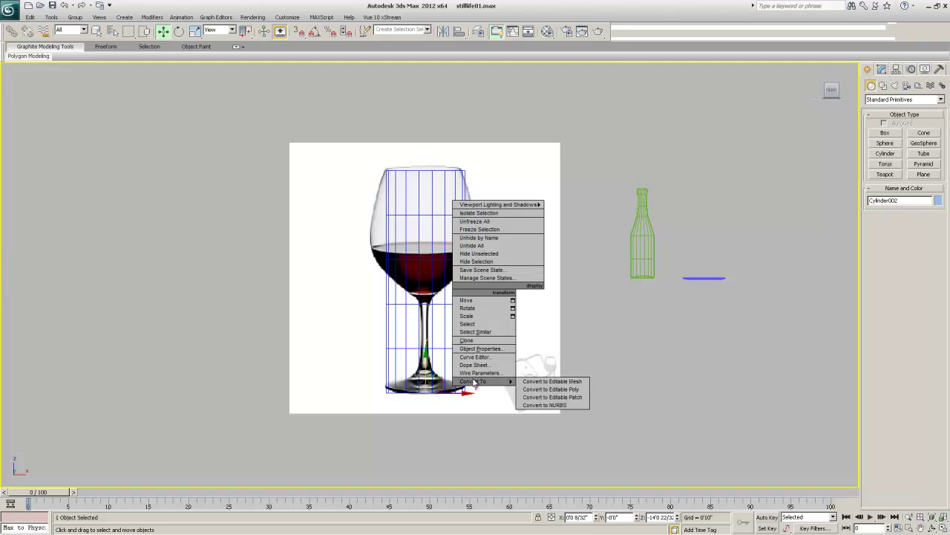
mouse_move(480, 384)
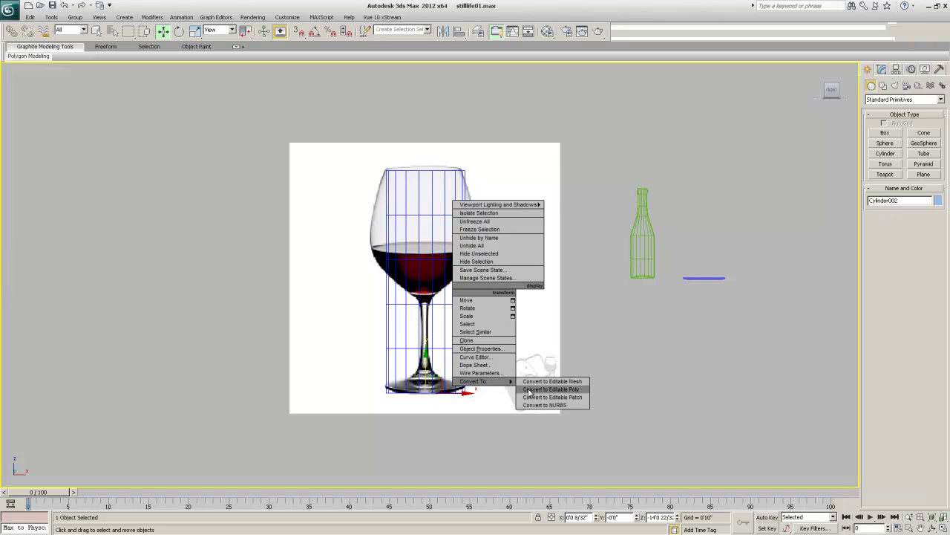
click(528, 390)
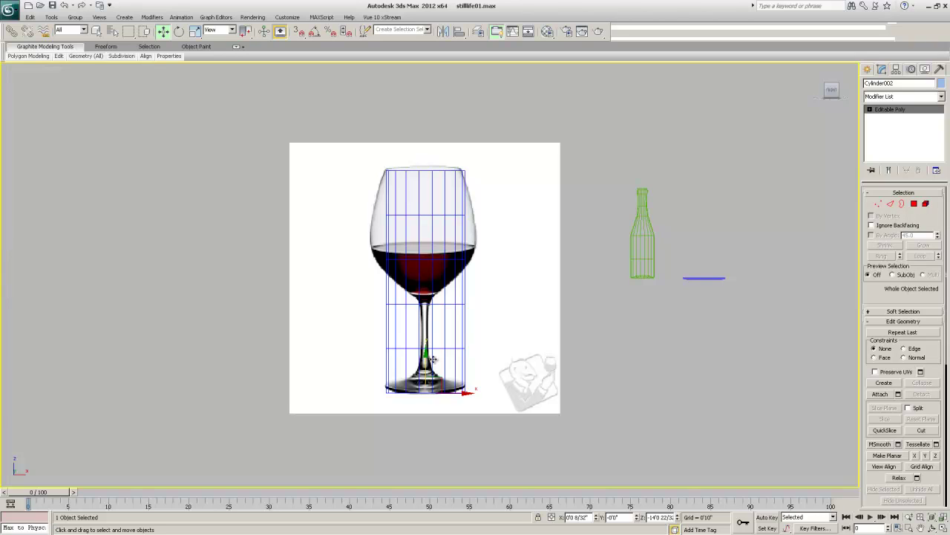
key(1)
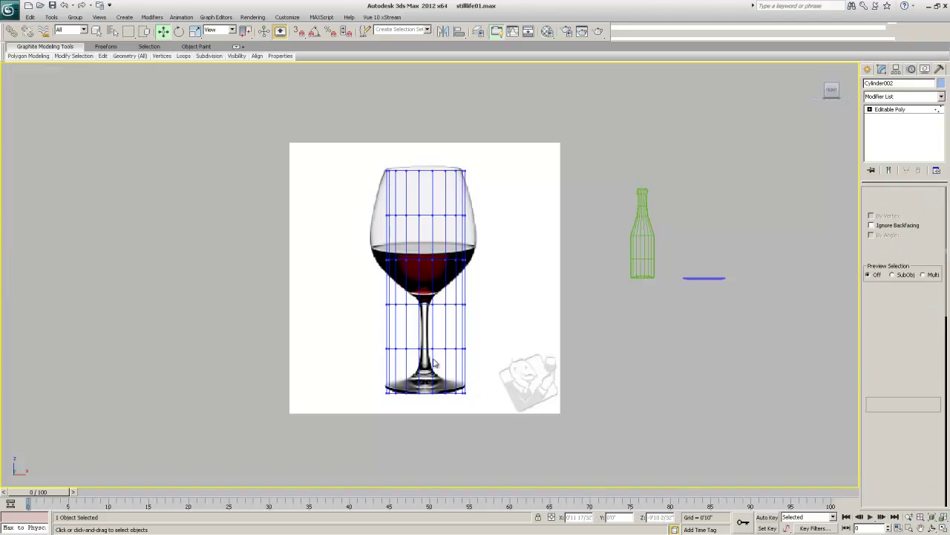
Cycle through the Edge, Border, Polygon and Element sub-object levels and leave sub-object editing.
key(2)
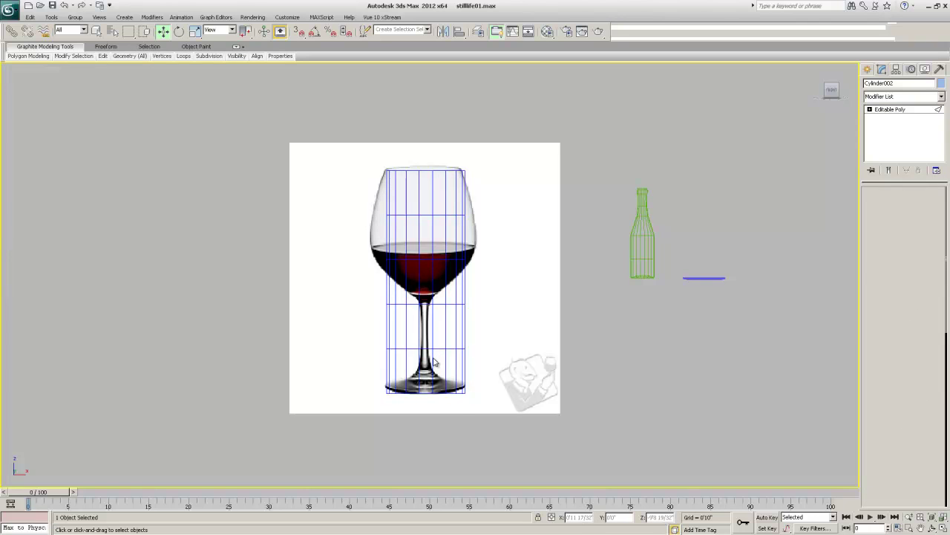
key(3)
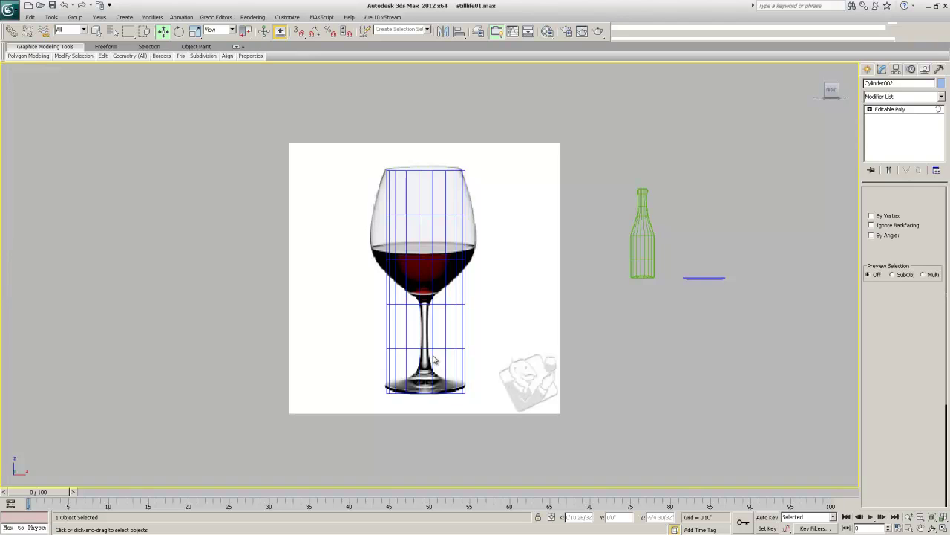
key(4)
key(5)
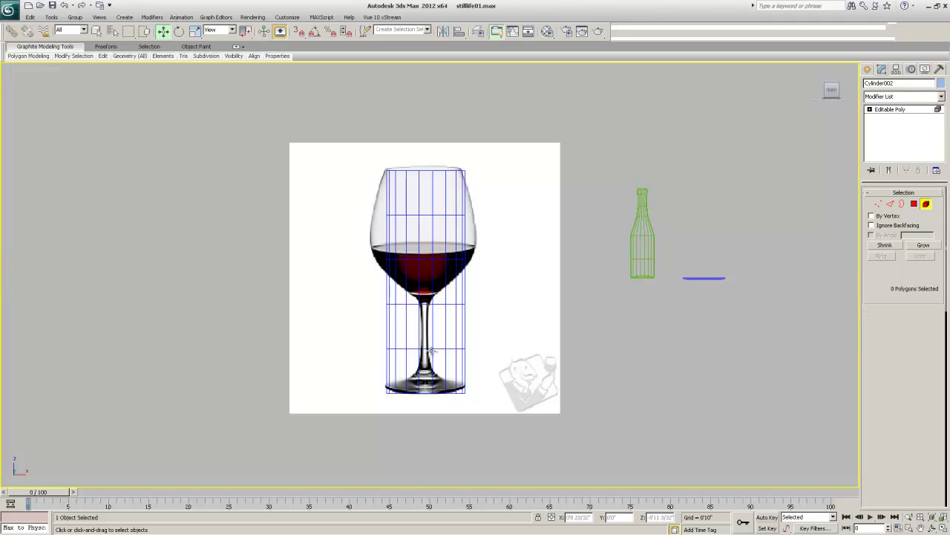
key(5)
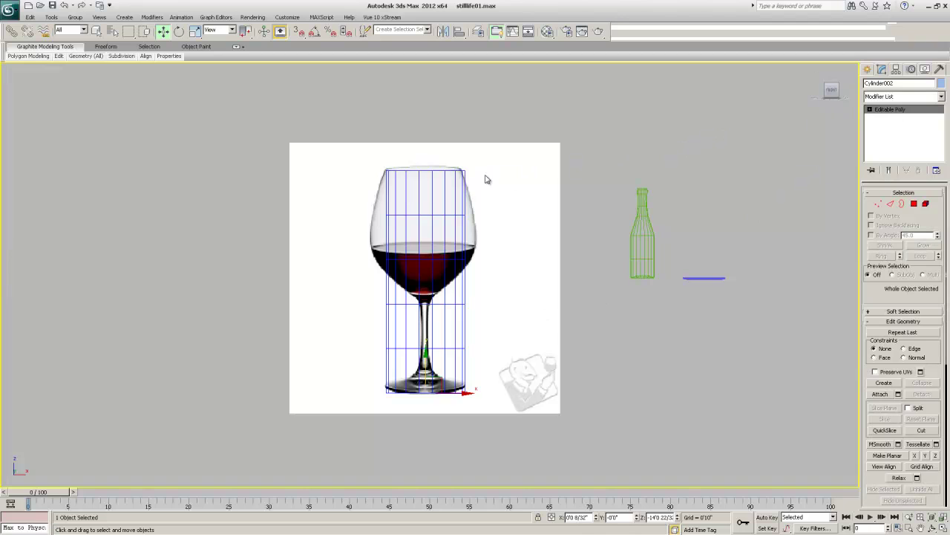
In vertex editing, raise the cylinder's top ring of vertices to the rim of the reference glass.
key(1)
drag(369, 159, 522, 196)
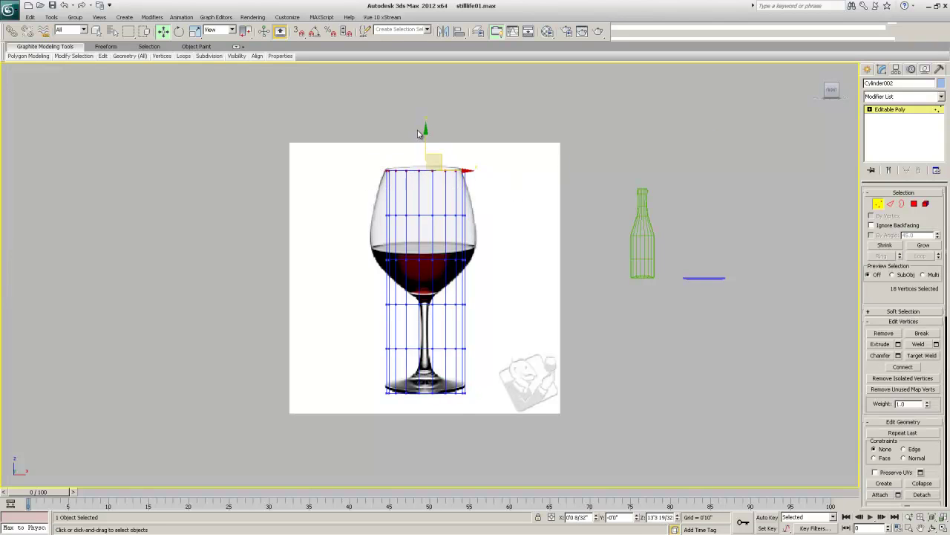
drag(426, 130, 427, 126)
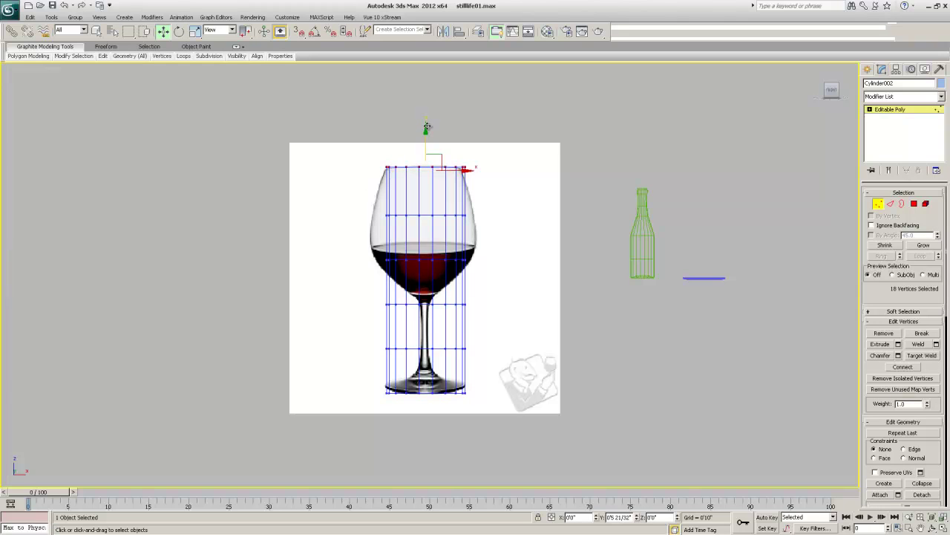
Scale the second and third vertex rings from the top outward to match the width of the reference bowl.
drag(354, 206, 497, 230)
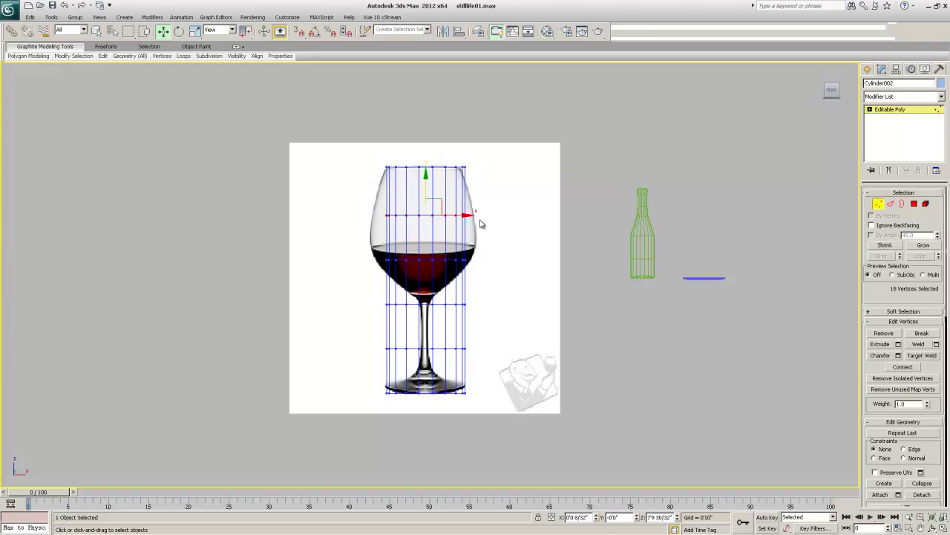
key(r)
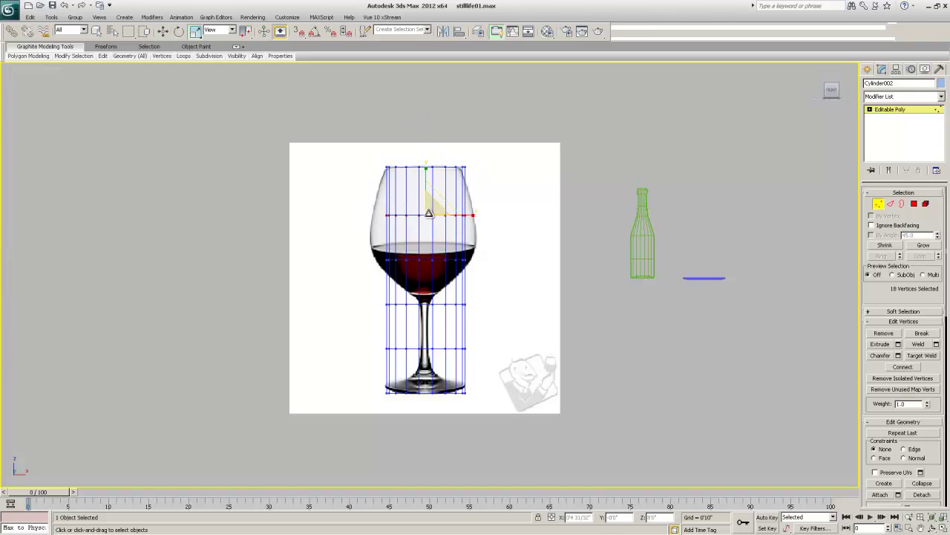
drag(429, 211, 431, 206)
drag(379, 252, 484, 273)
drag(432, 257, 431, 239)
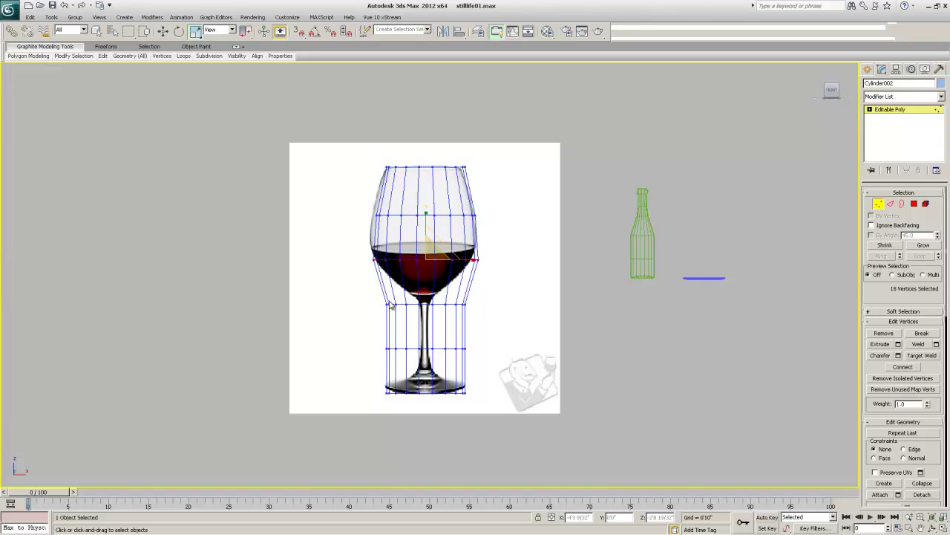
Narrow the fourth vertex ring to the bowl's base, then raise it and the third ring to follow the bowl's outline.
drag(360, 293, 390, 440)
key(w)
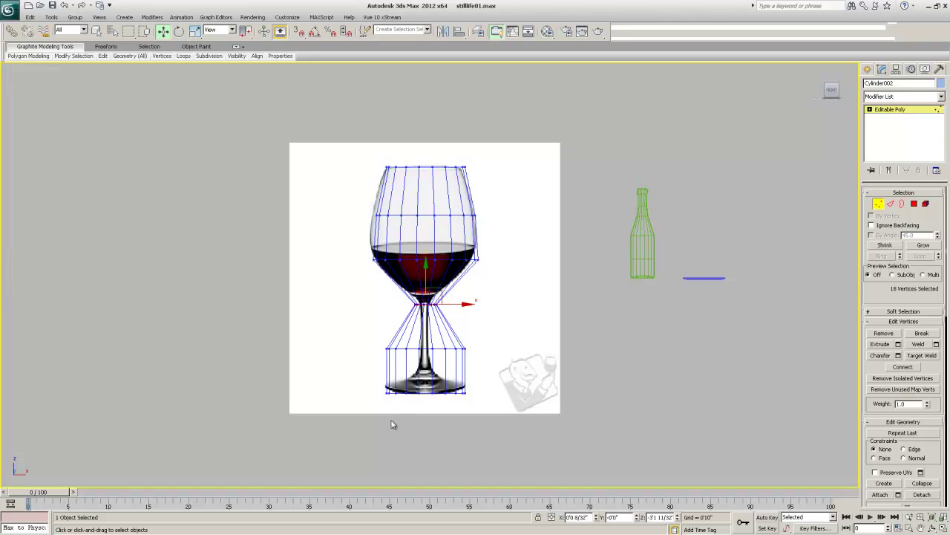
drag(426, 264, 494, 272)
drag(426, 220, 425, 211)
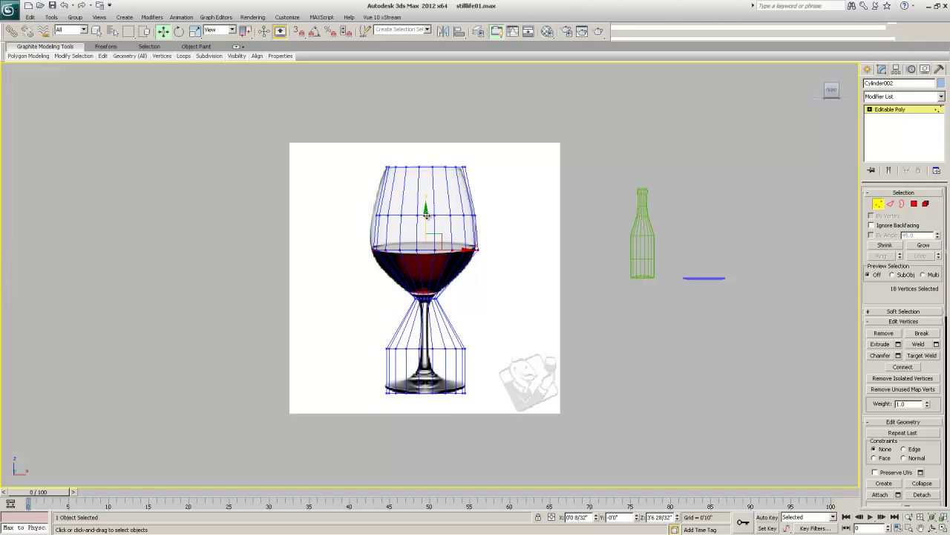
Scale the fifth vertex ring, just above the foot, inward to about the width of the stem.
drag(374, 341, 489, 368)
key(r)
drag(428, 347, 406, 54)
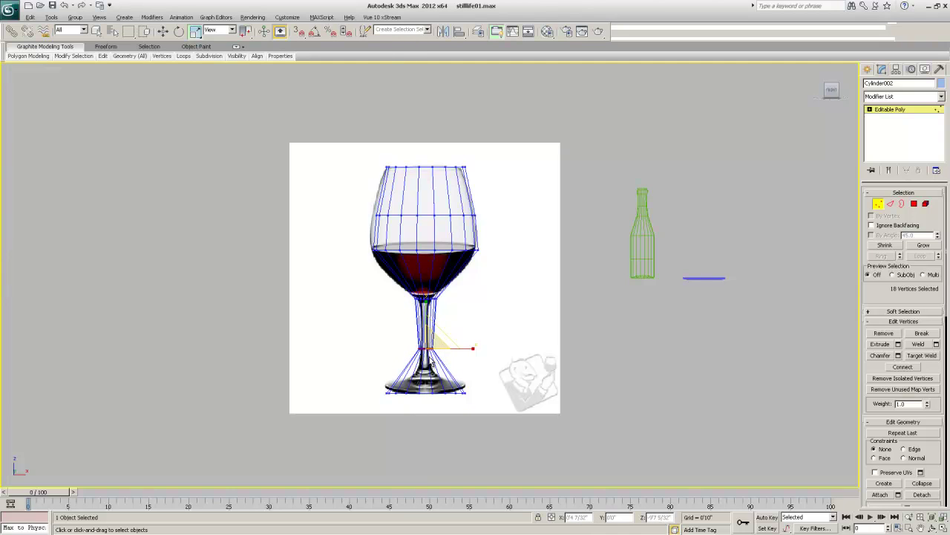
Narrow the vertex ring below the bowl to the width of the lower stem ring and lower it to the top of the stem.
scroll(430, 363, up, 4)
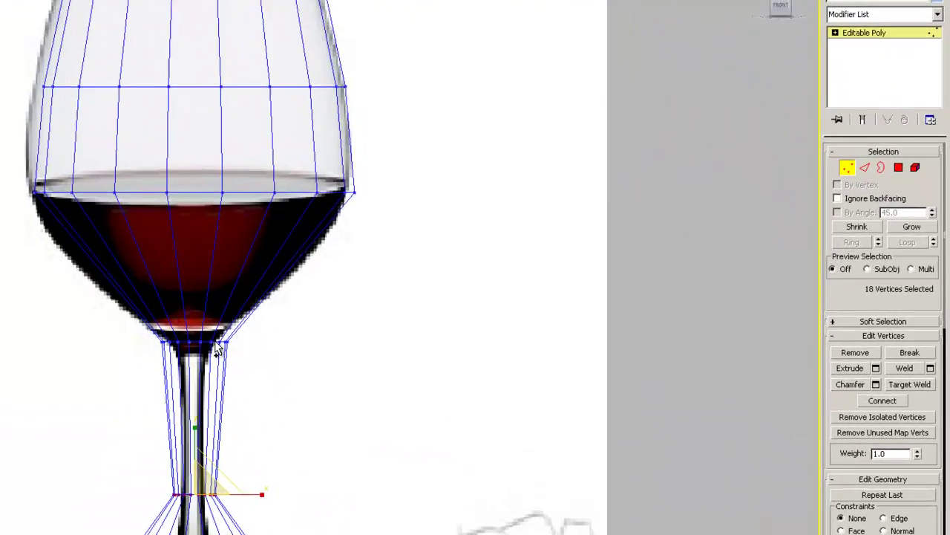
middle_drag(182, 361, 271, 165)
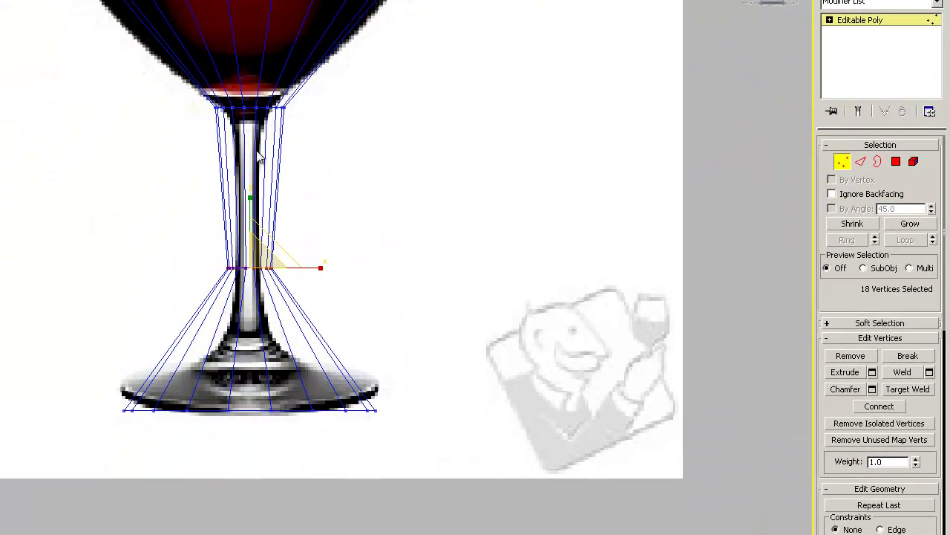
drag(195, 85, 332, 128)
drag(253, 96, 256, 140)
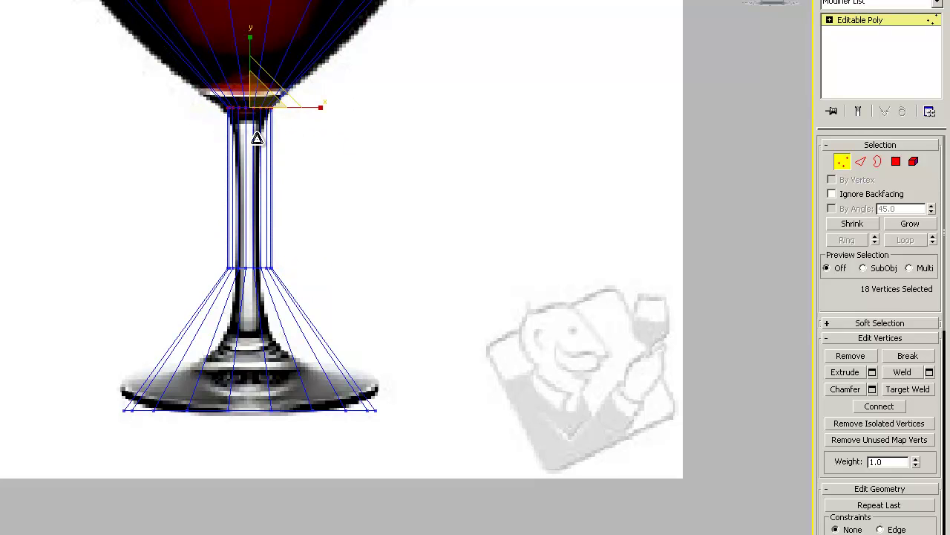
key(w)
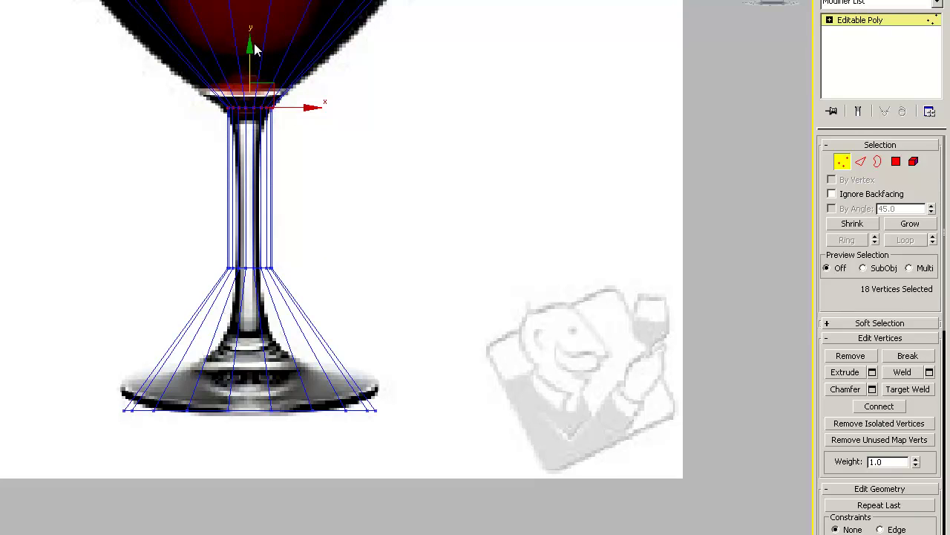
drag(251, 47, 251, 62)
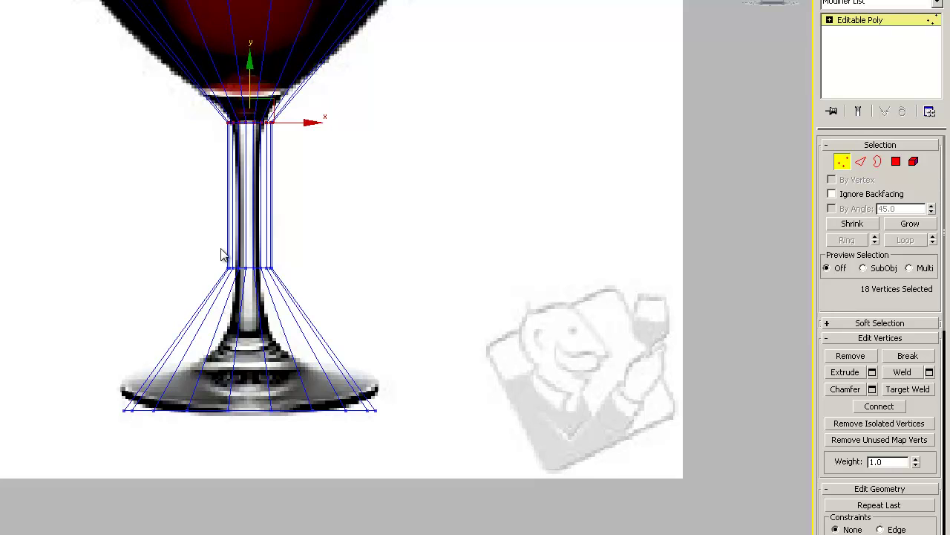
Lower the bottom stem ring to where the stem meets the foot, and raise the lowest ring to the foot's outer edge.
drag(216, 260, 329, 304)
drag(250, 202, 248, 251)
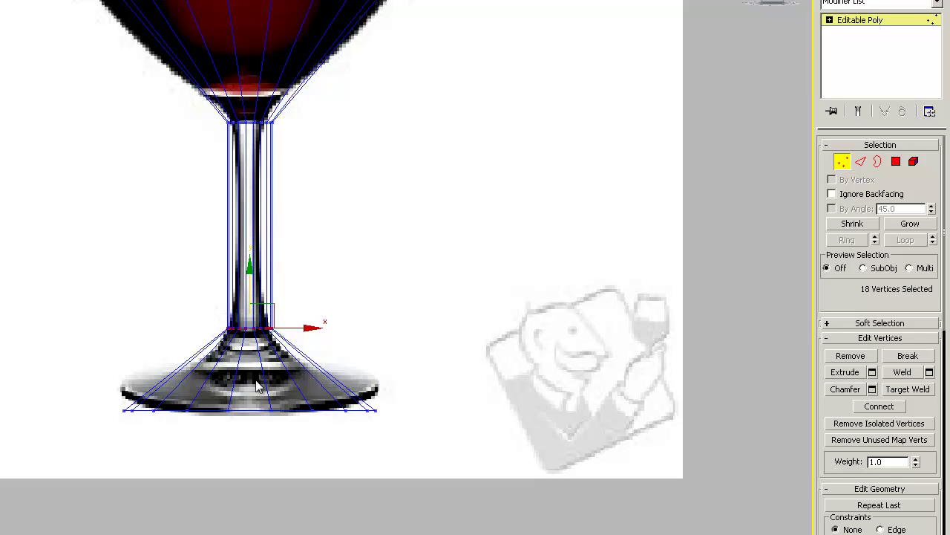
drag(96, 386, 431, 465)
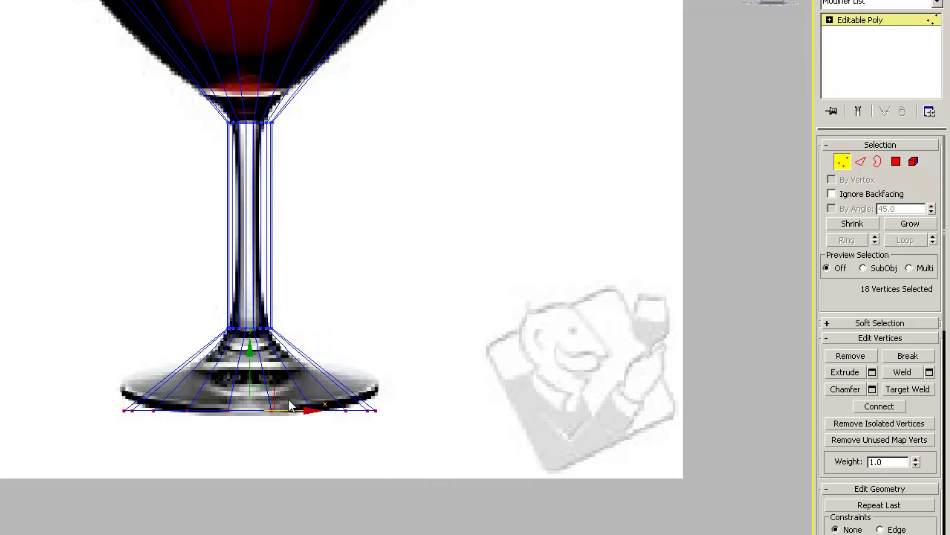
drag(250, 360, 253, 327)
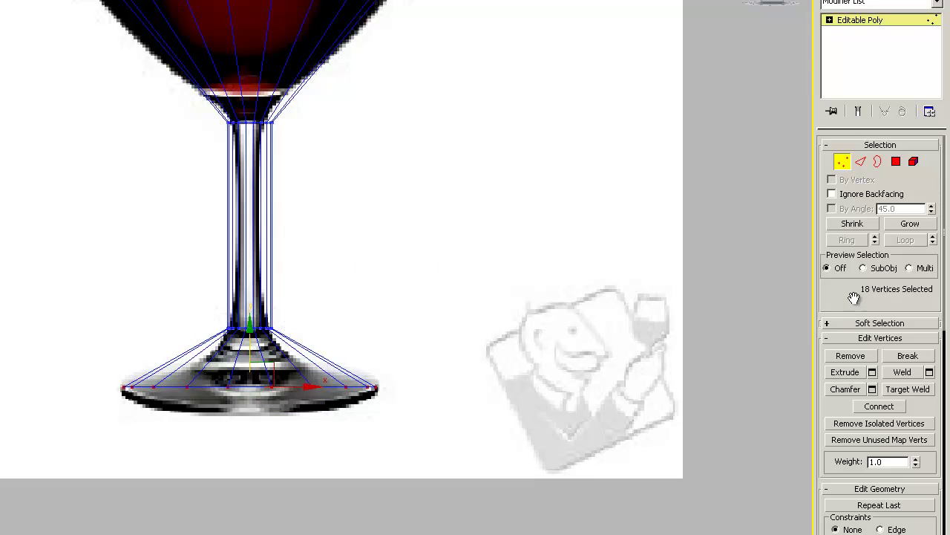
Use Slice Plane to cut a new horizontal vertex ring around the middle of the stem.
drag(837, 300, 837, 157)
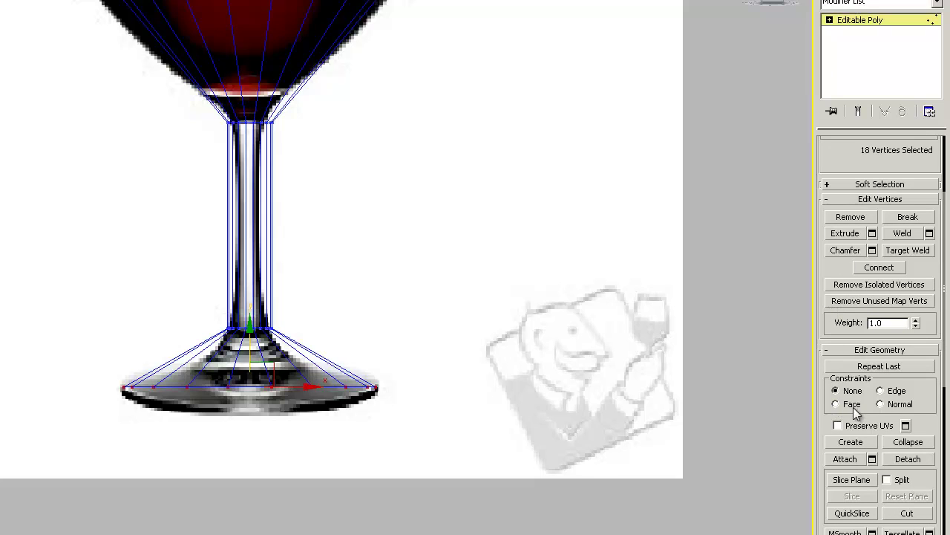
drag(851, 421, 854, 283)
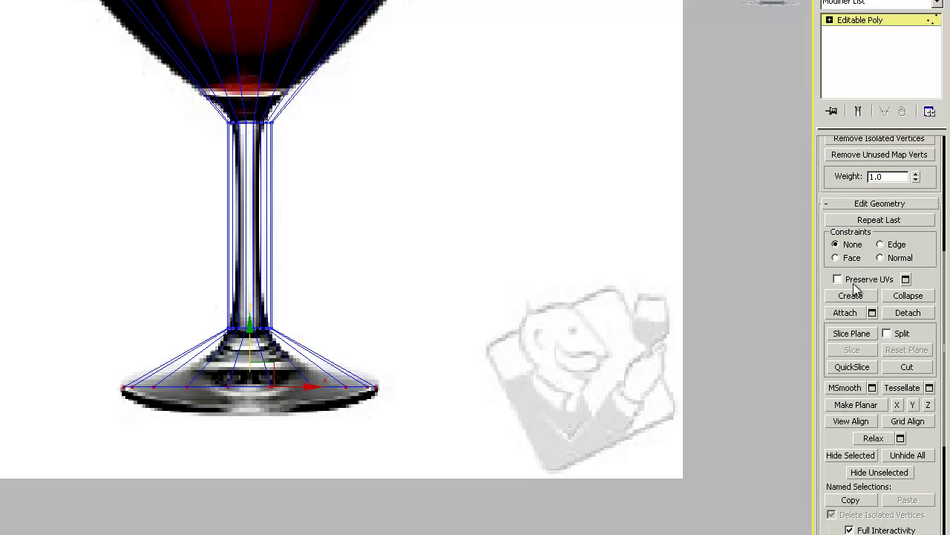
click(851, 335)
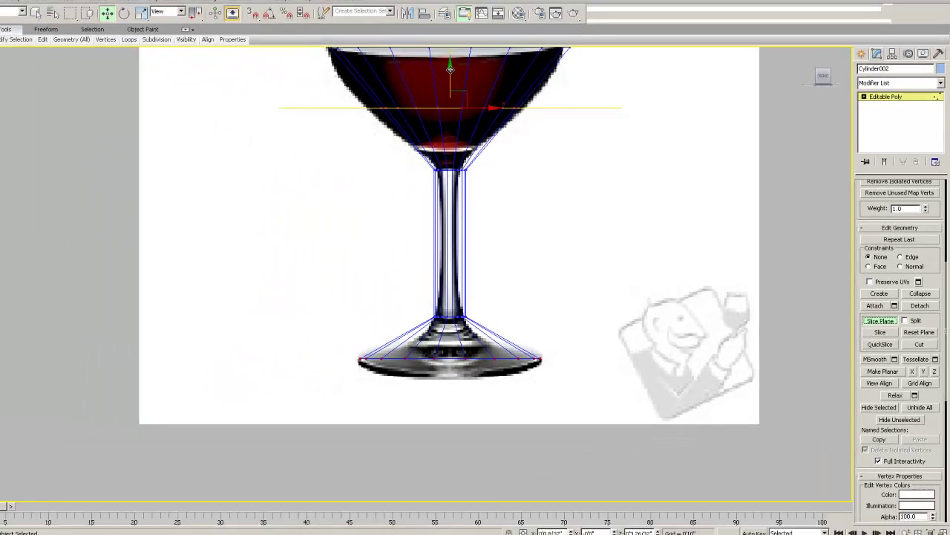
drag(274, 2, 276, 100)
drag(484, 158, 487, 217)
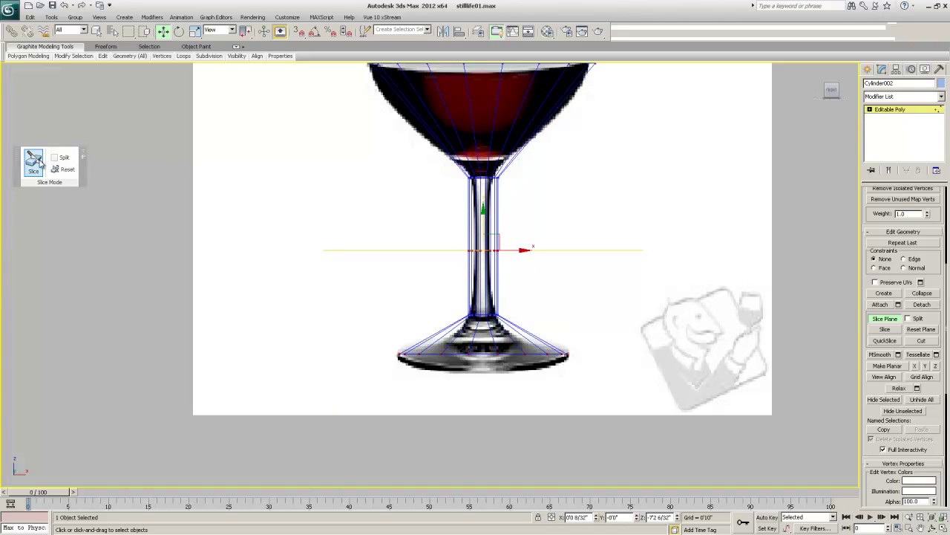
click(884, 332)
Slice another horizontal ring through the slope of the foot, just below the stem, and turn off Slice Plane.
drag(483, 209, 483, 293)
click(892, 332)
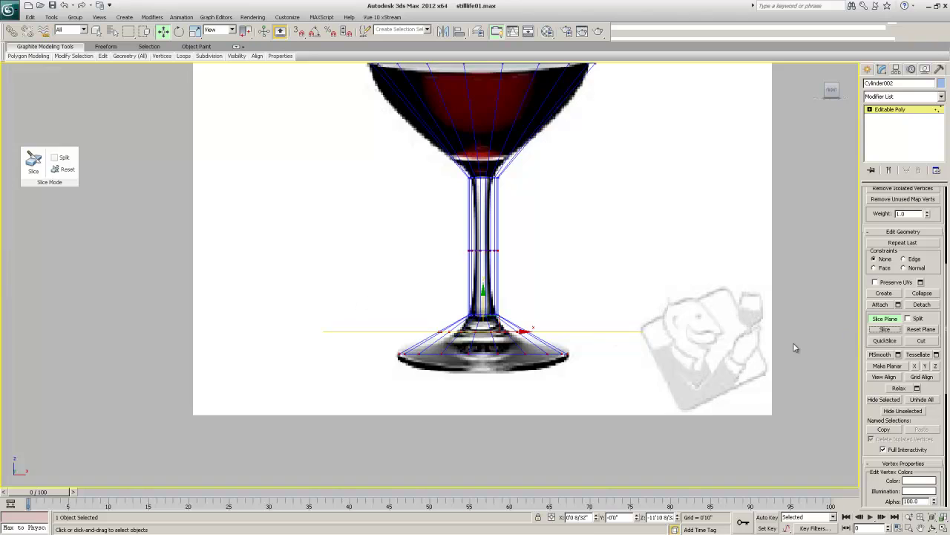
click(874, 320)
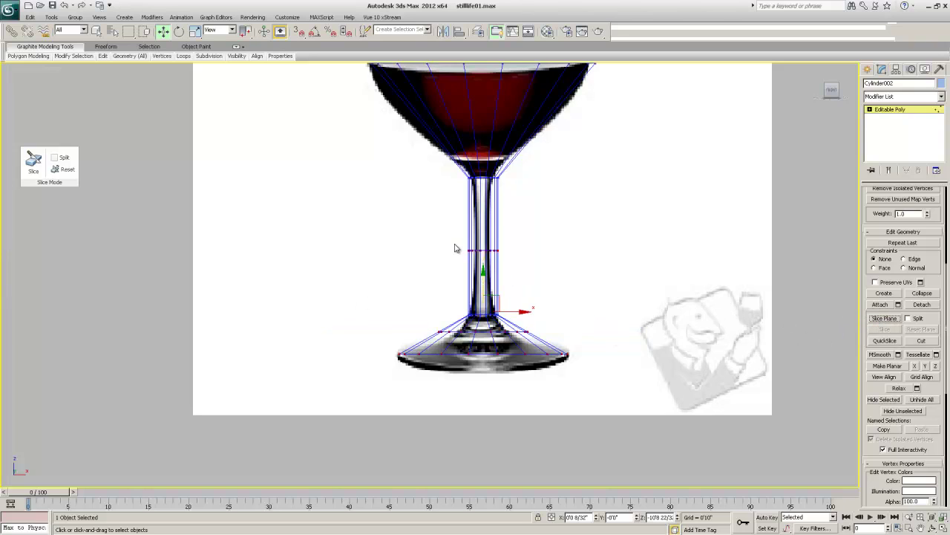
Scale the stem's middle ring, its top ring and the new foot ring inward to follow the reference outline.
drag(448, 242, 572, 279)
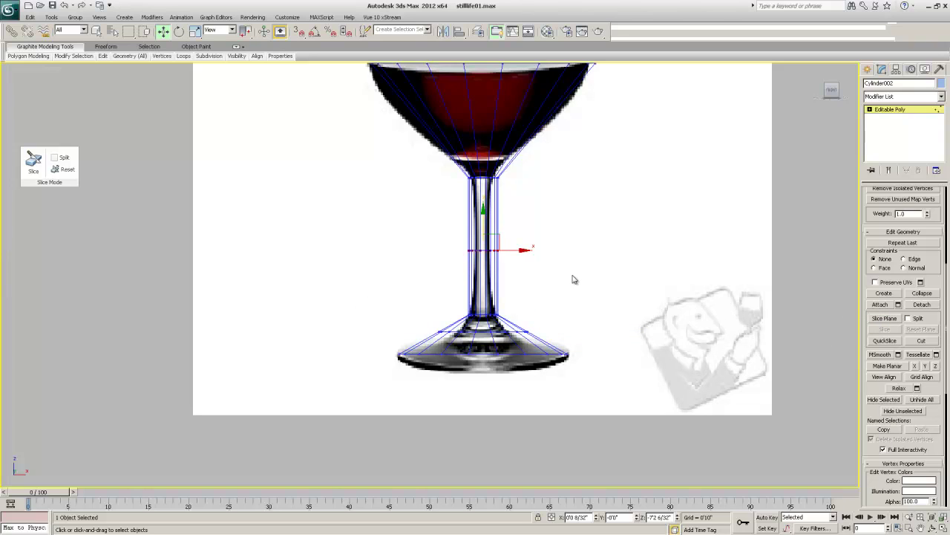
key(r)
drag(487, 245, 482, 272)
drag(492, 179, 490, 179)
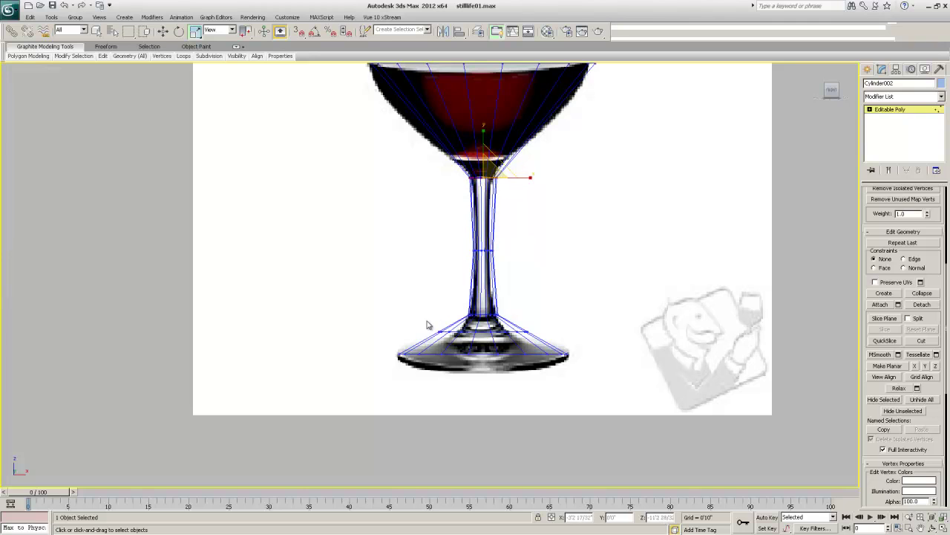
drag(435, 321, 535, 338)
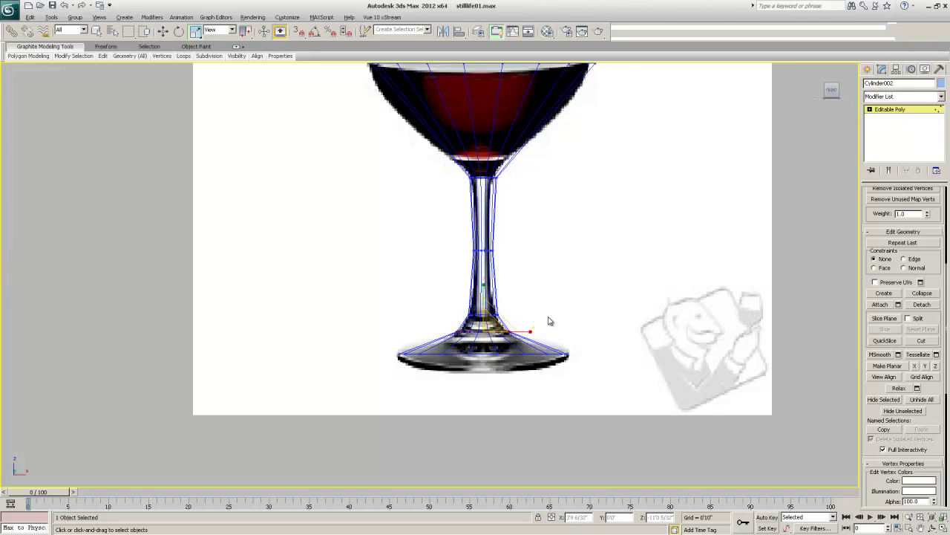
Restore the four-viewport layout, enlarge the lower viewports and orbit the Perspective view to look down on the glass's closed top.
key(alt+w)
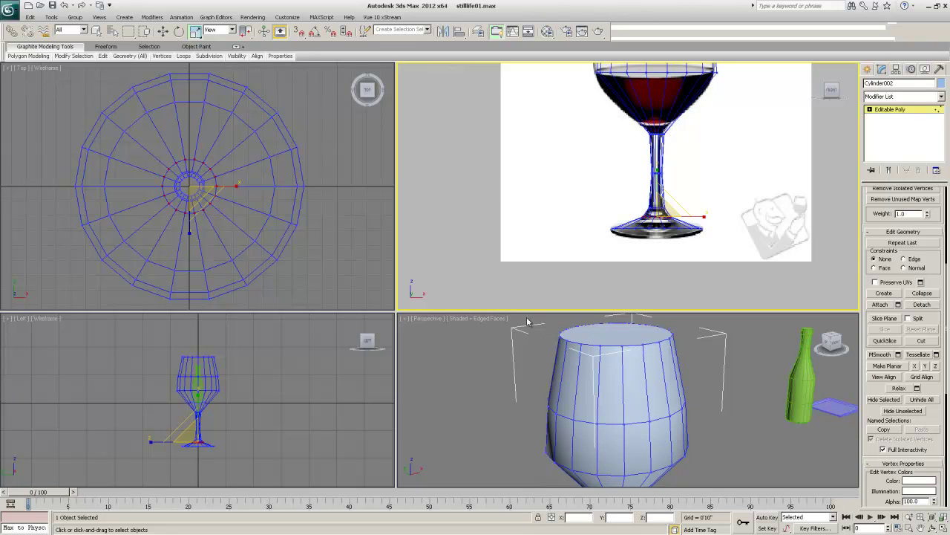
drag(525, 311, 525, 238)
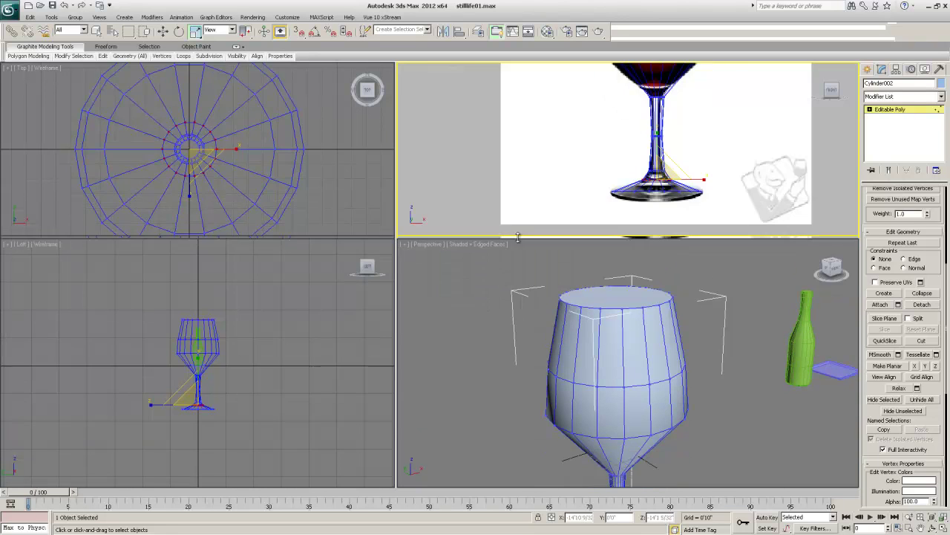
scroll(526, 282, down, 8)
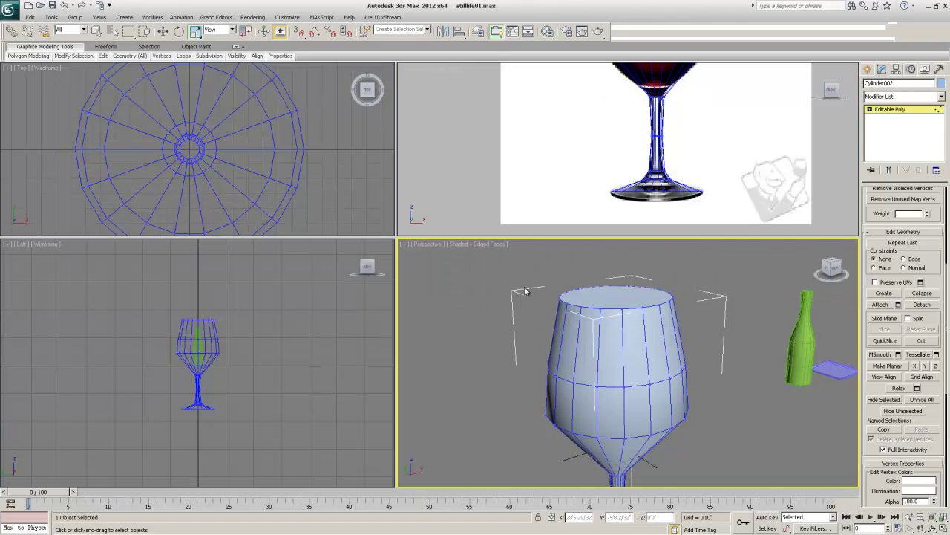
scroll(524, 288, up, 6)
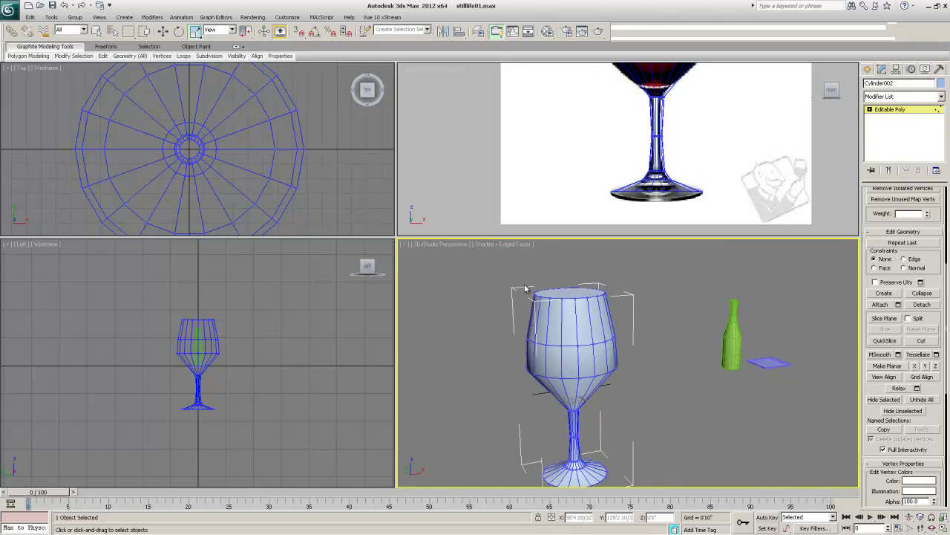
scroll(524, 289, up, 6)
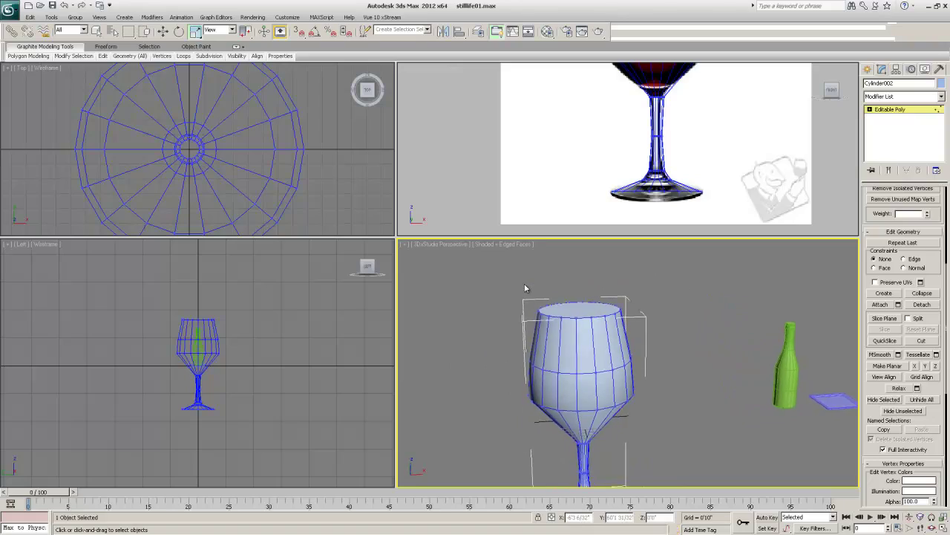
alt+middle_drag(524, 287, 819, 288)
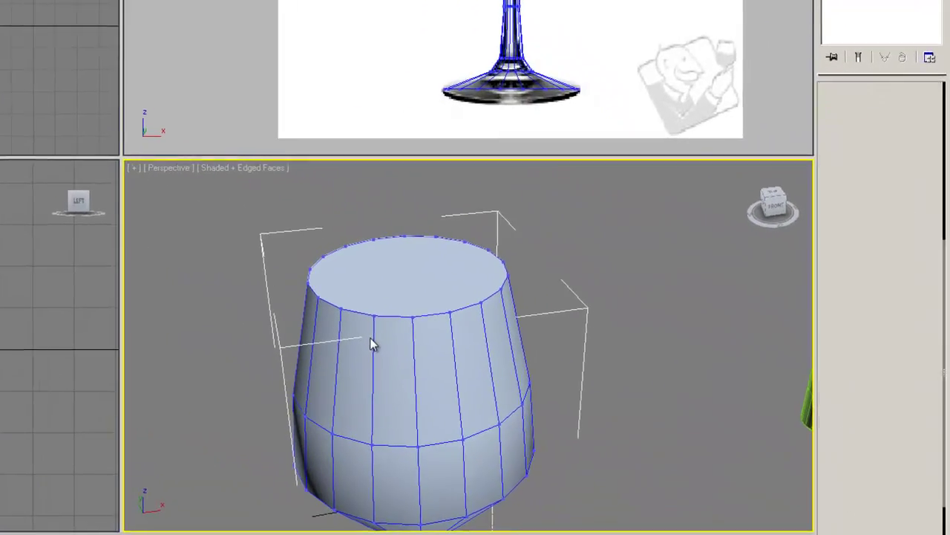
Select the glass's top cap polygon and bevel it with height 0'1 14/32" and outline about -0'2 2/32" to form the rim.
key(1)
key(4)
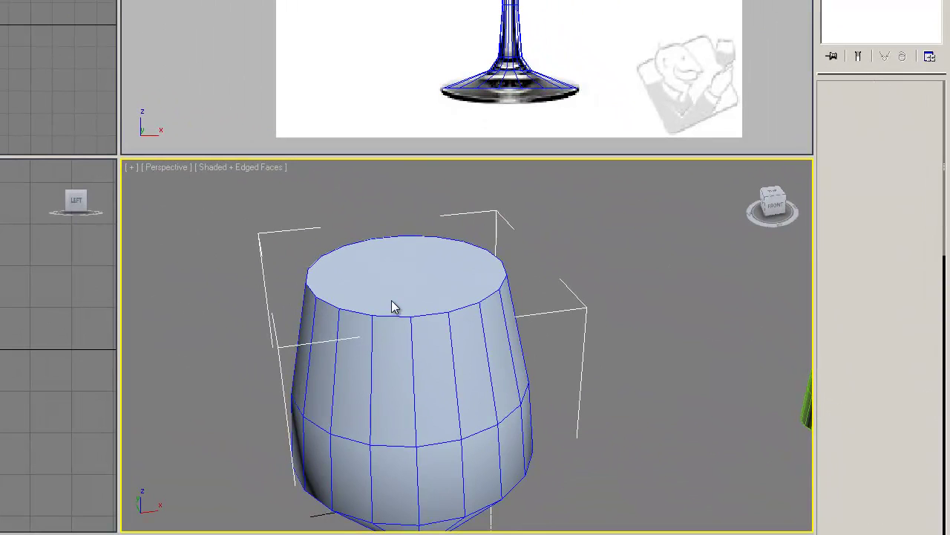
click(430, 269)
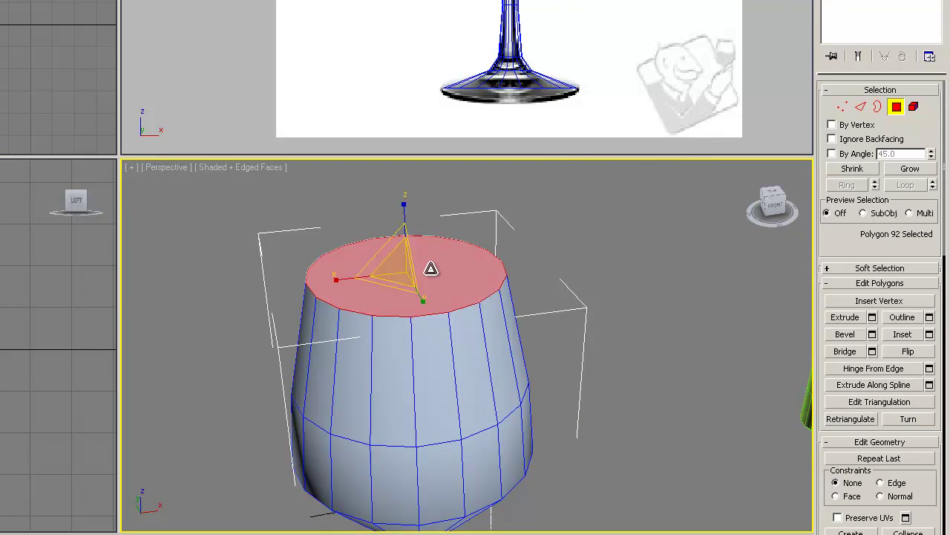
click(873, 335)
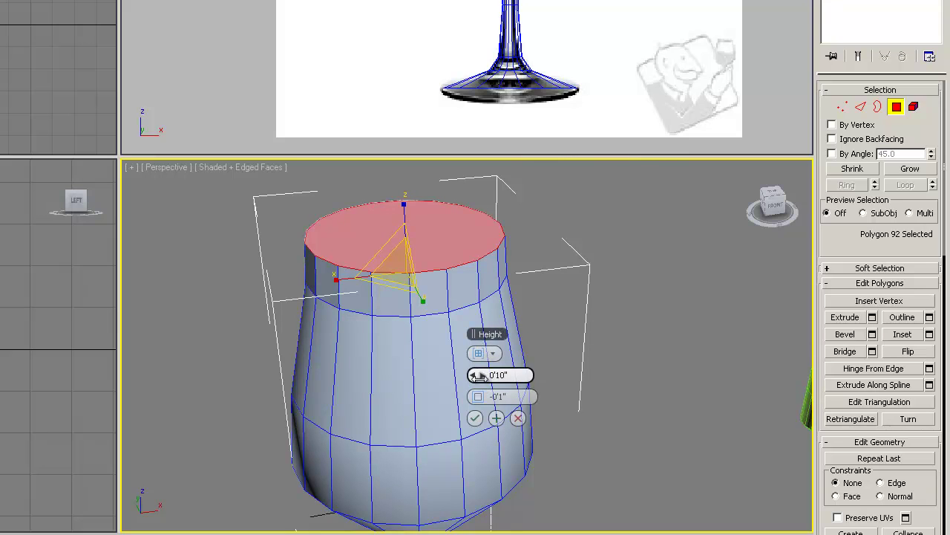
drag(479, 380, 444, 372)
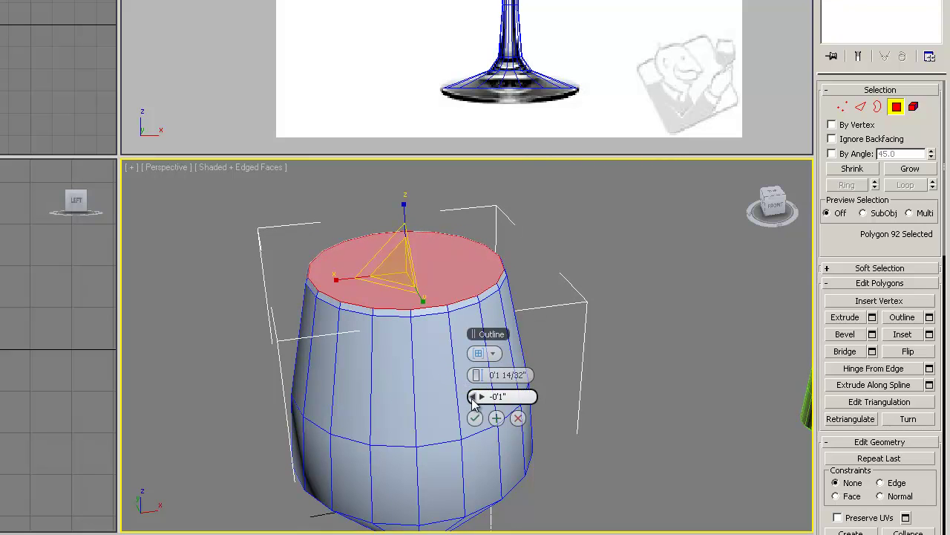
drag(454, 394, 469, 395)
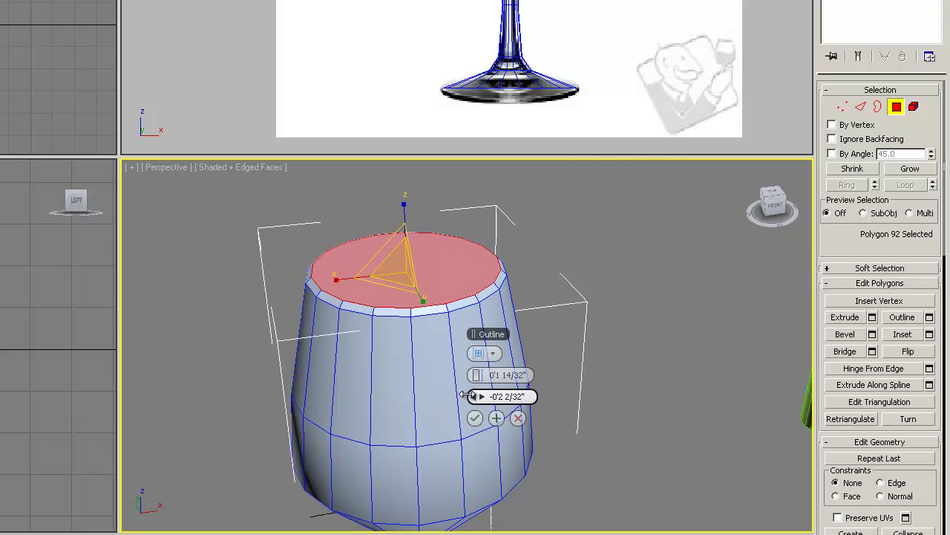
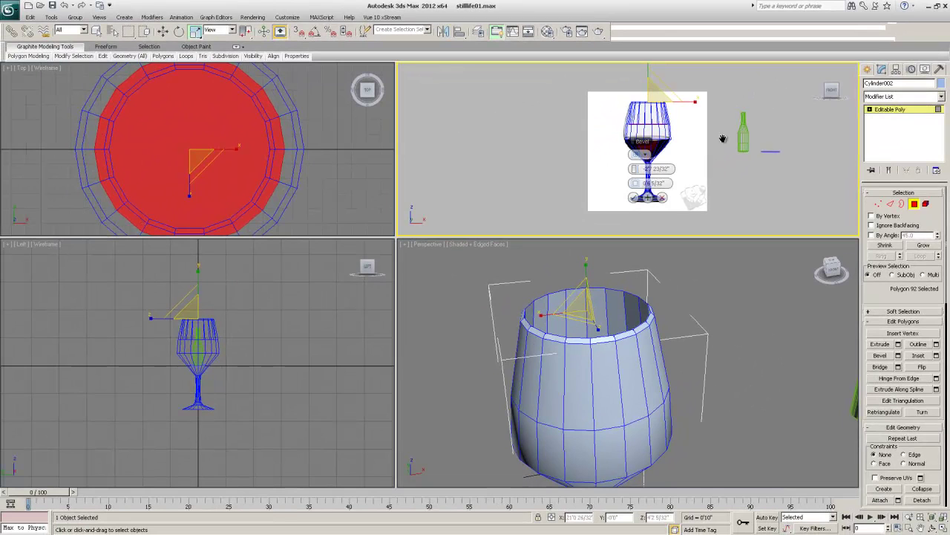
Bevel the cap down inside the bowl by -2'7 23/32" with outline 0'6 5/32", then by -1'9 1/32" with outline 0'4 7/32".
middle_drag(723, 138, 721, 154)
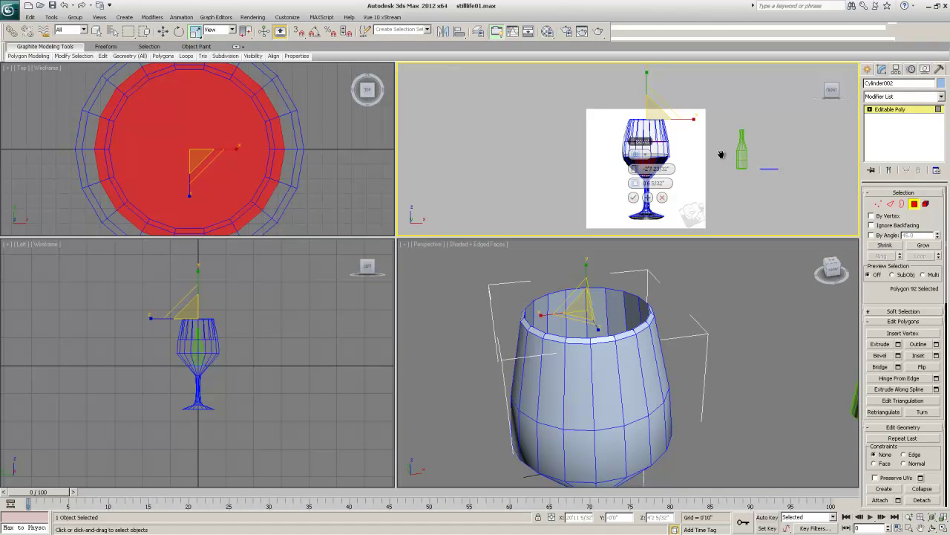
key(alt+w)
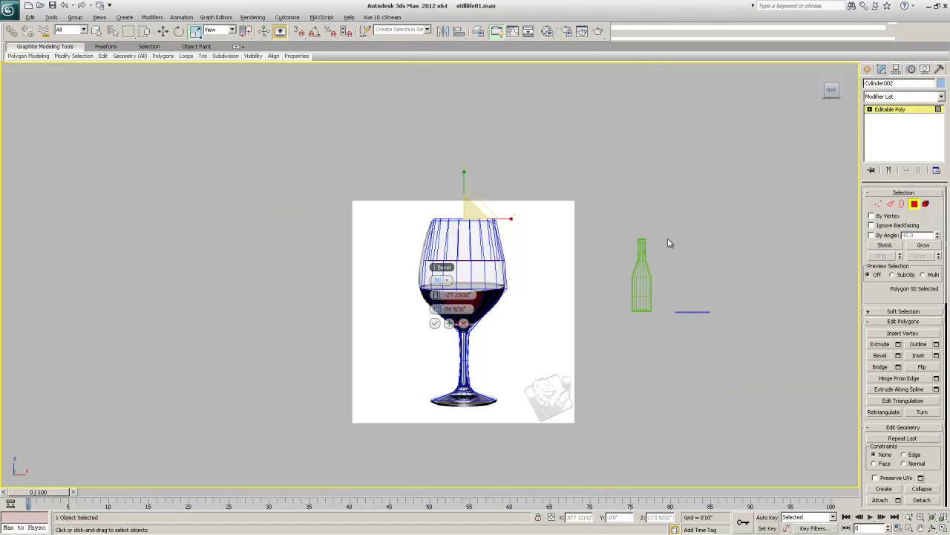
scroll(660, 222, up, 3)
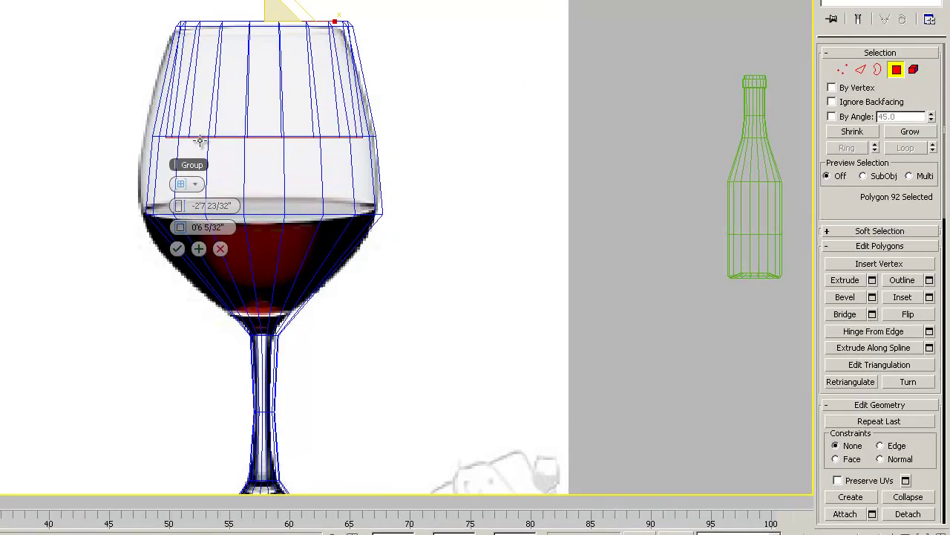
click(199, 250)
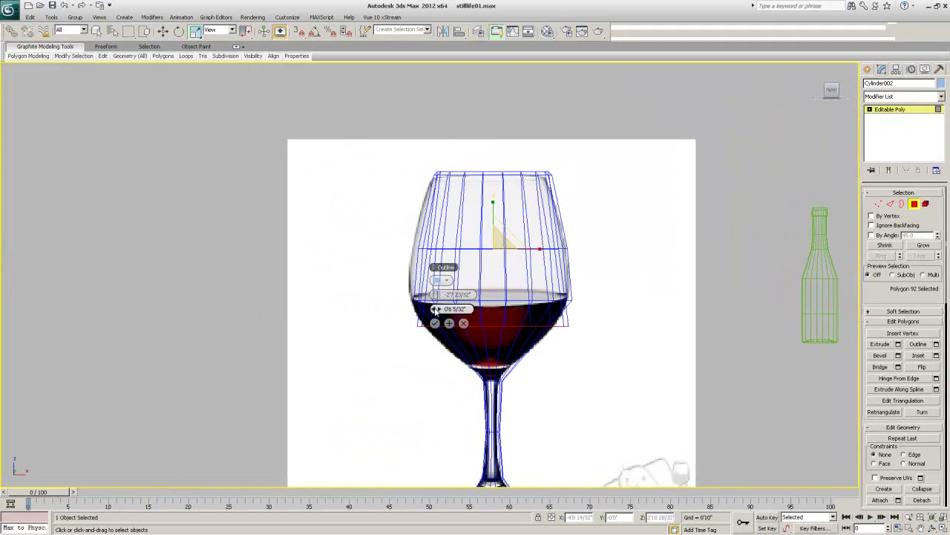
mouse_move(436, 311)
mouse_down()
mouse_move(421, 308)
mouse_move(439, 295)
mouse_move(435, 309)
mouse_up()
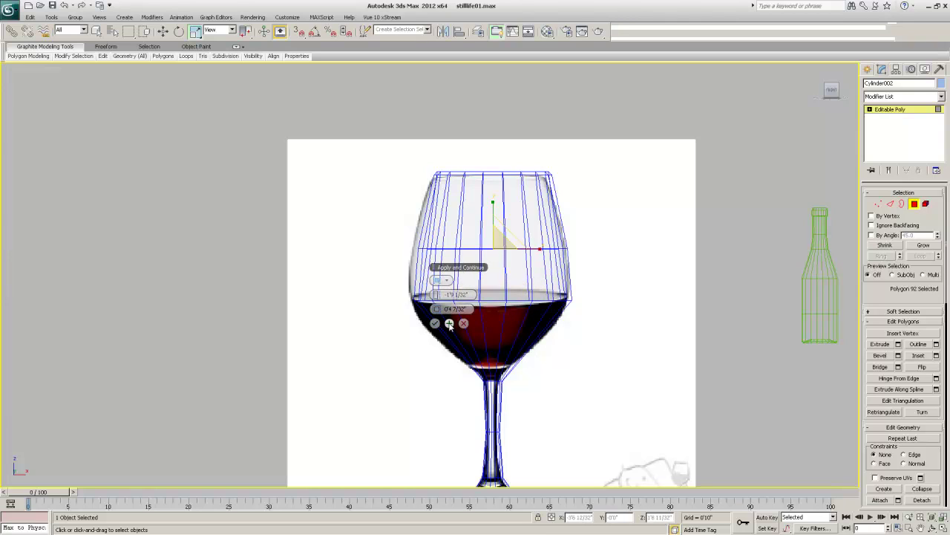
click(449, 324)
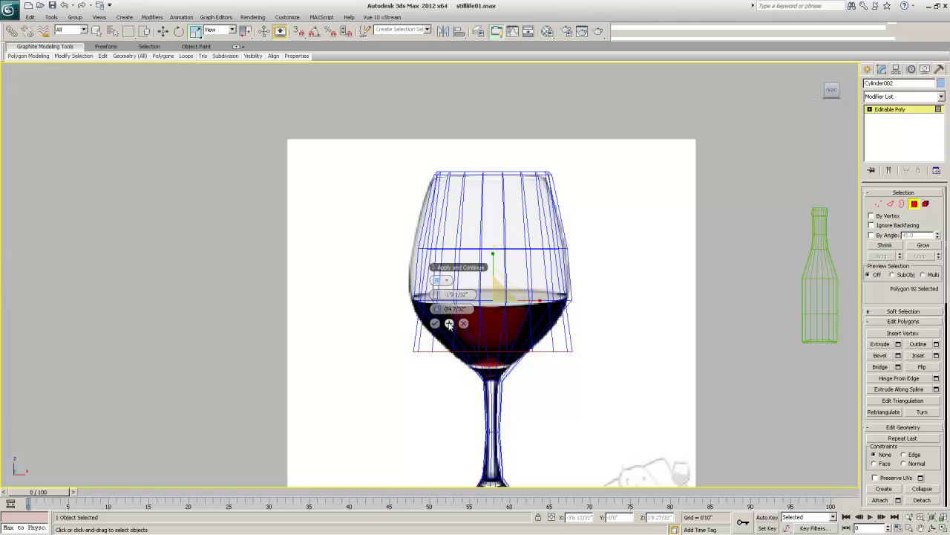
Finish the bowl's interior with a -1'9 1/32" bevel at outline -2'6 21/32" and a -0'3 18/32" bevel at outline -0'11 8/32".
drag(435, 309, 411, 302)
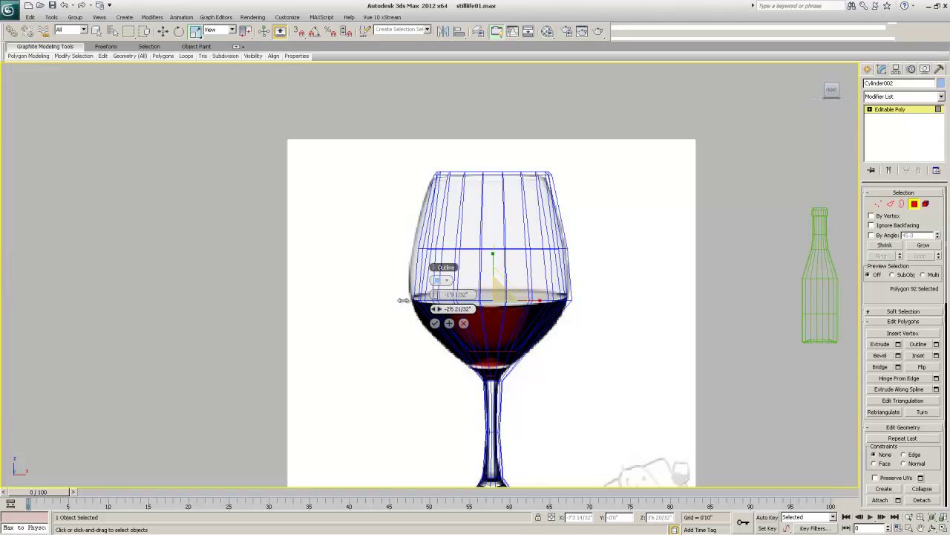
click(449, 323)
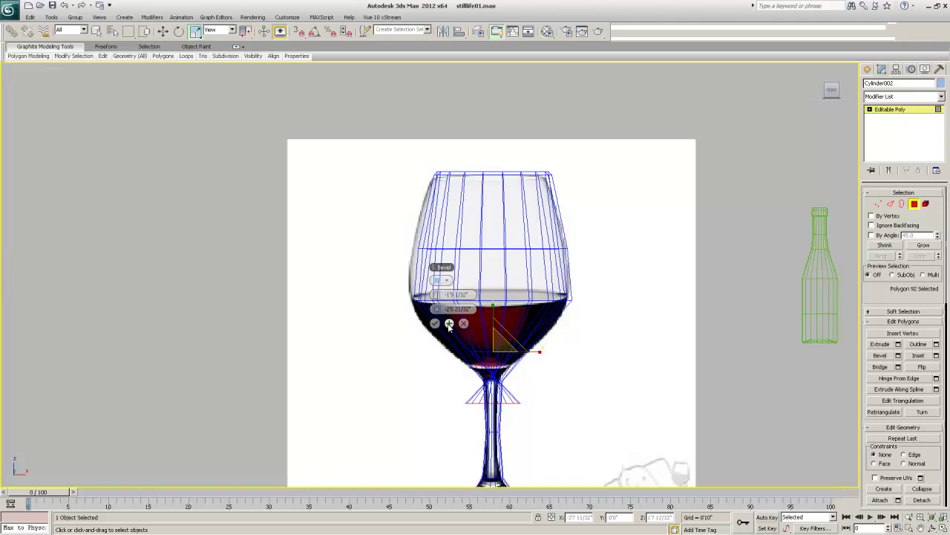
mouse_move(437, 295)
mouse_down()
mouse_move(408, 306)
mouse_move(457, 314)
mouse_move(438, 294)
mouse_up()
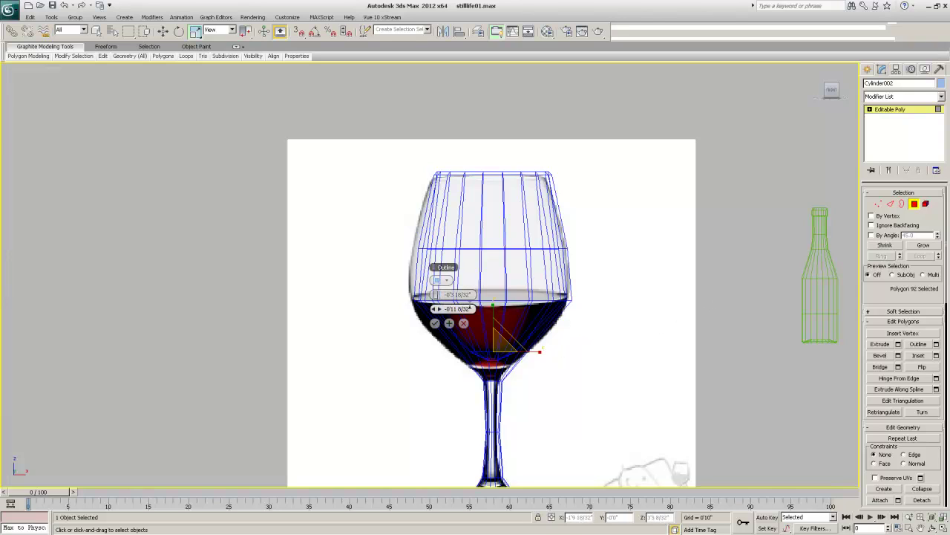
click(435, 324)
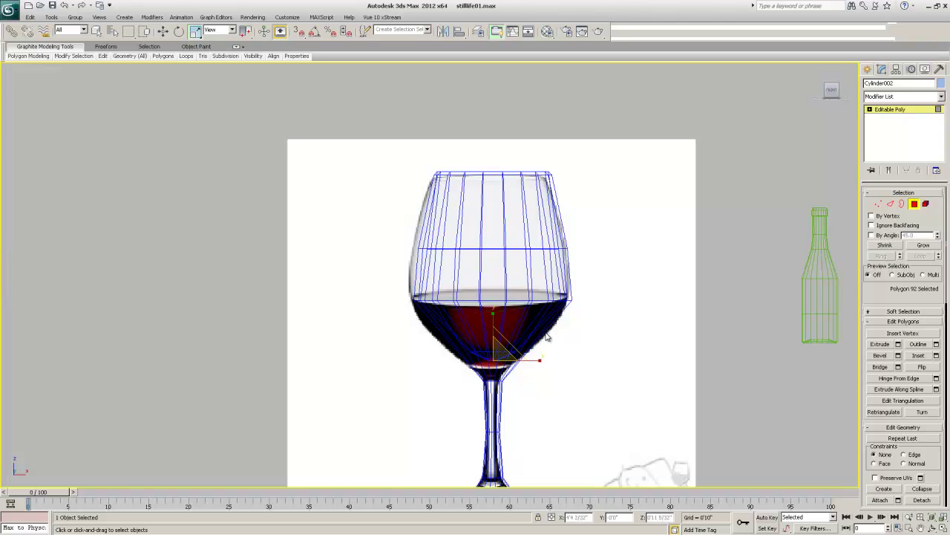
Select the foot's underside polygon and bevel it twice by 0'1 2/32", with outlines of 0'0 16/32" and -0'0 29/32".
key(alt+w)
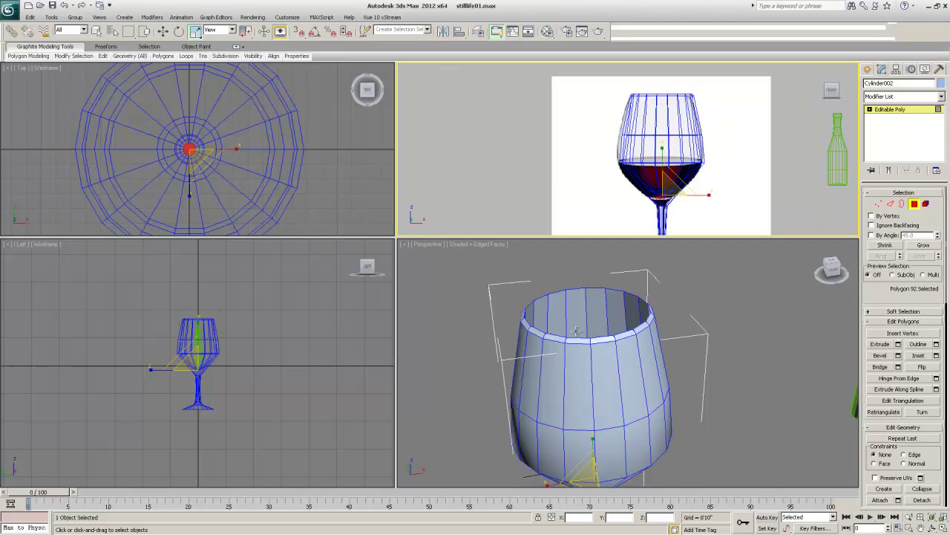
alt+middle_drag(698, 355, 680, 387)
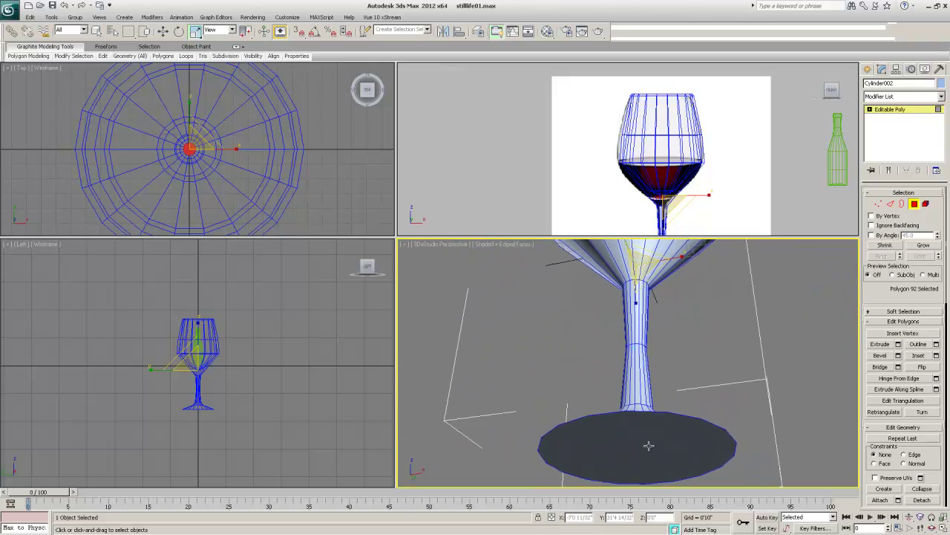
click(650, 413)
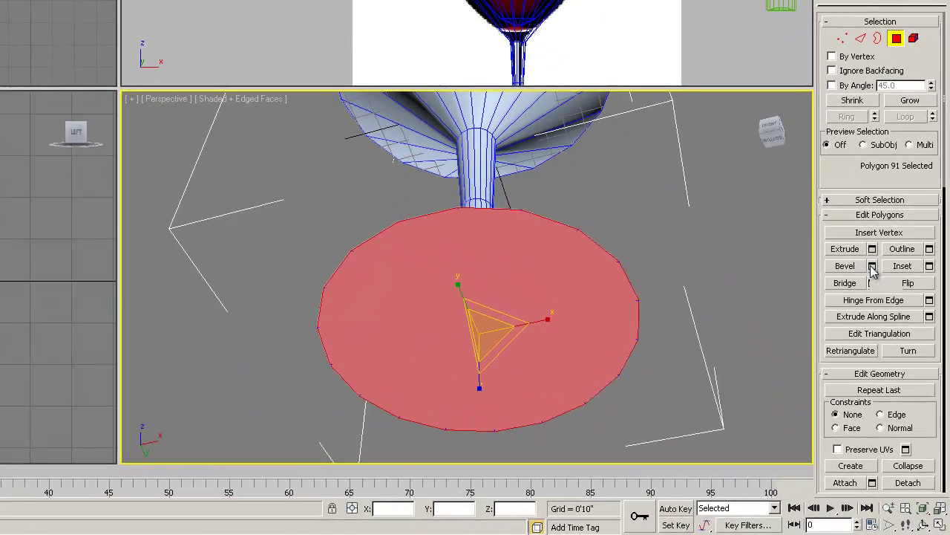
click(899, 357)
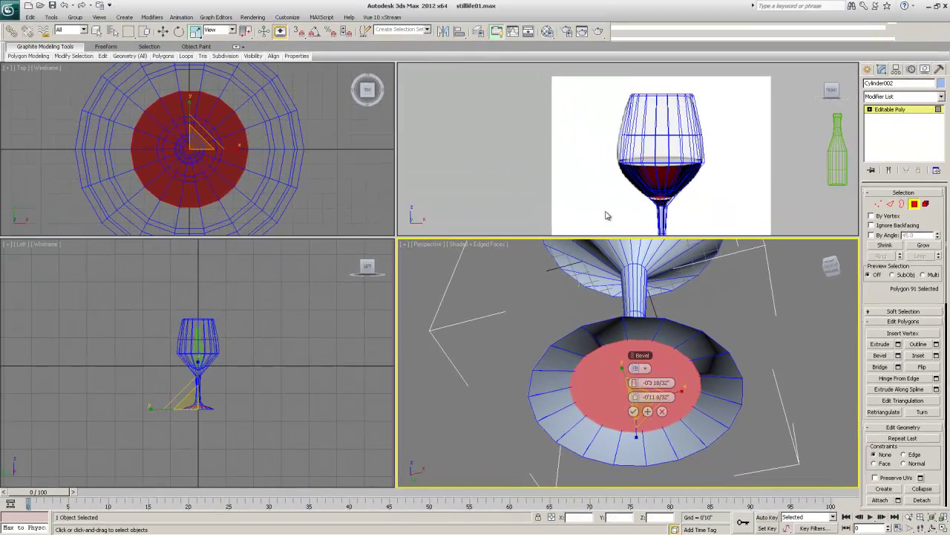
middle_drag(605, 217, 592, 169)
scroll(591, 169, up, 5)
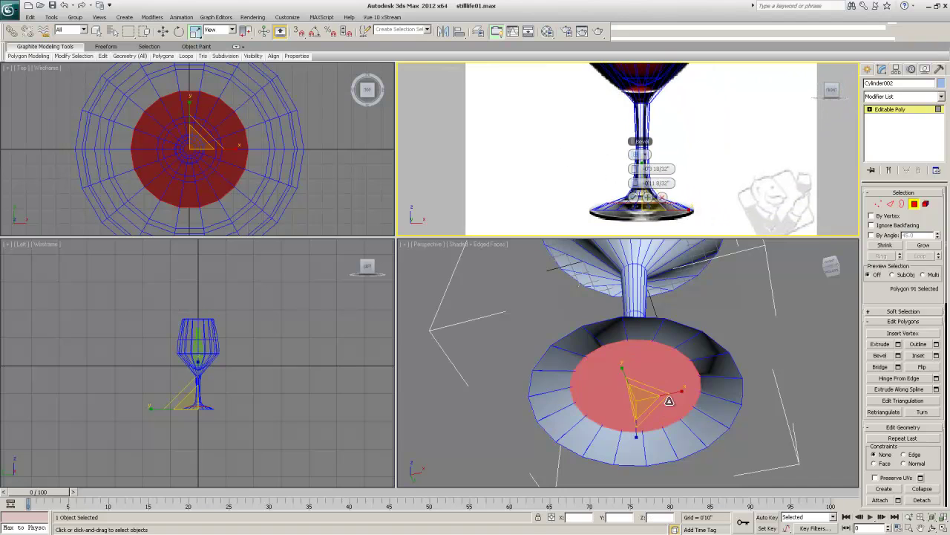
middle_click(700, 301)
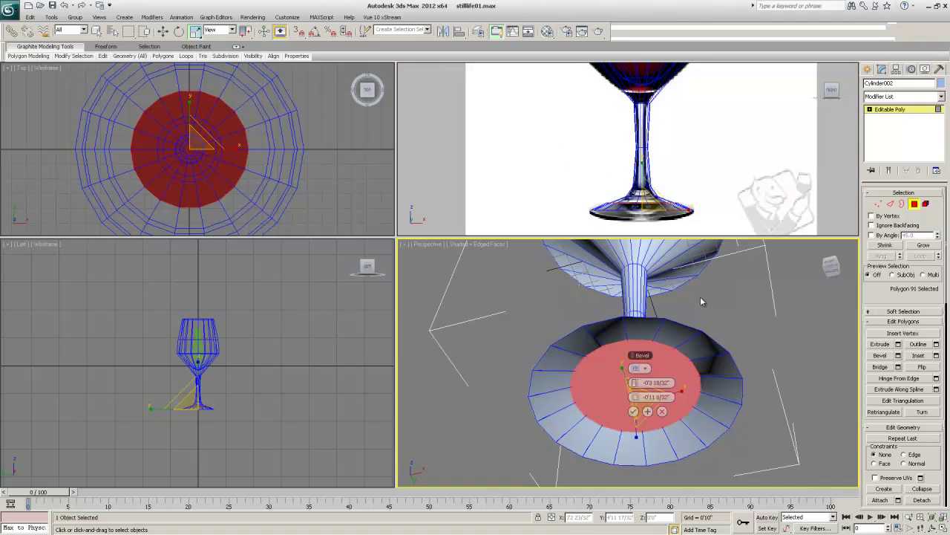
mouse_move(635, 381)
mouse_down()
mouse_move(644, 398)
mouse_move(665, 398)
mouse_move(637, 383)
mouse_up()
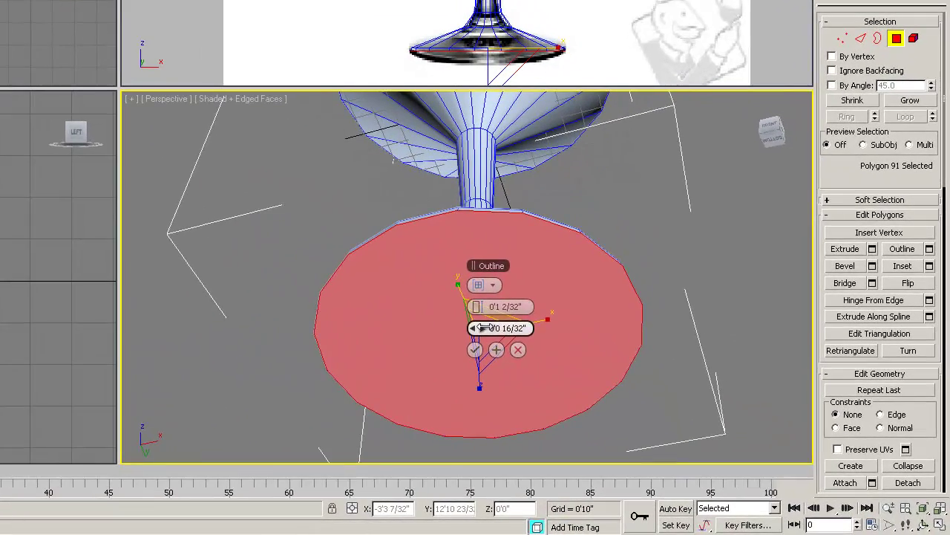
drag(636, 397, 676, 398)
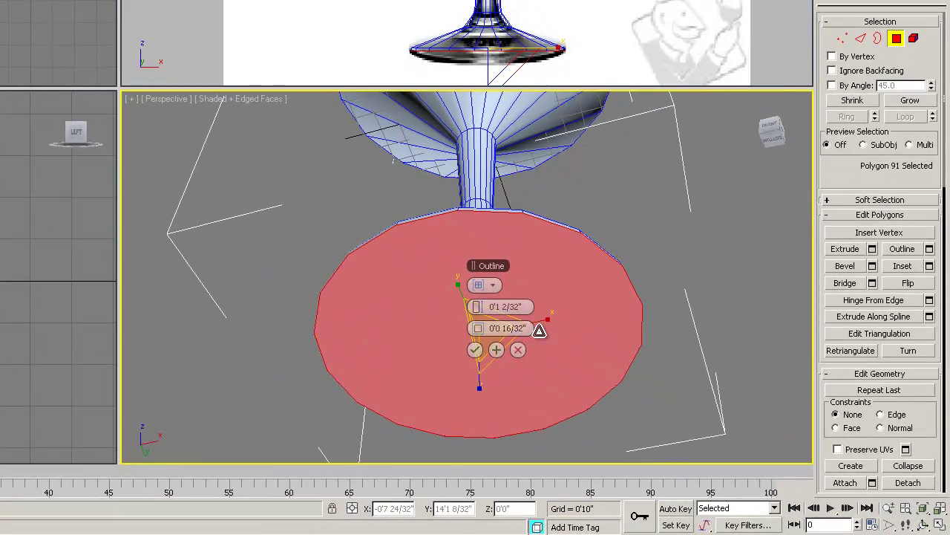
click(497, 350)
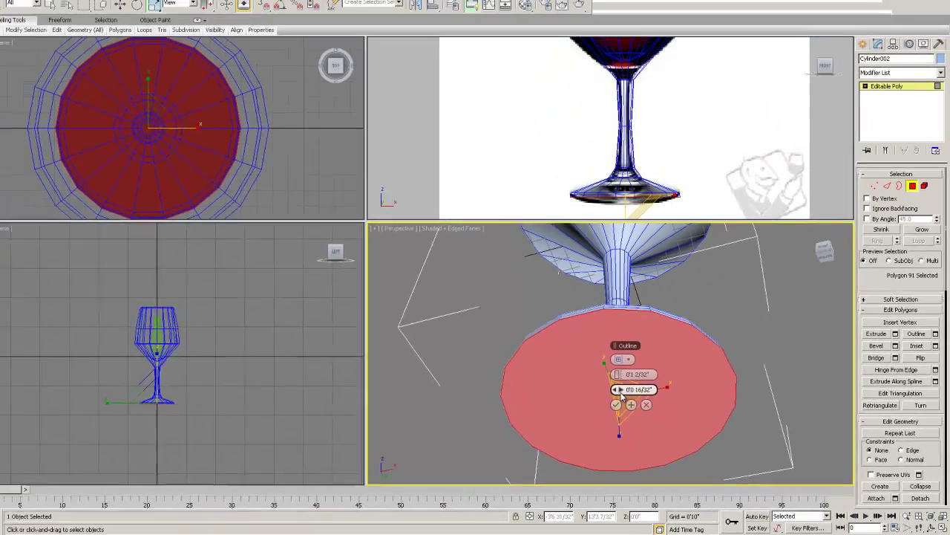
drag(621, 394, 618, 390)
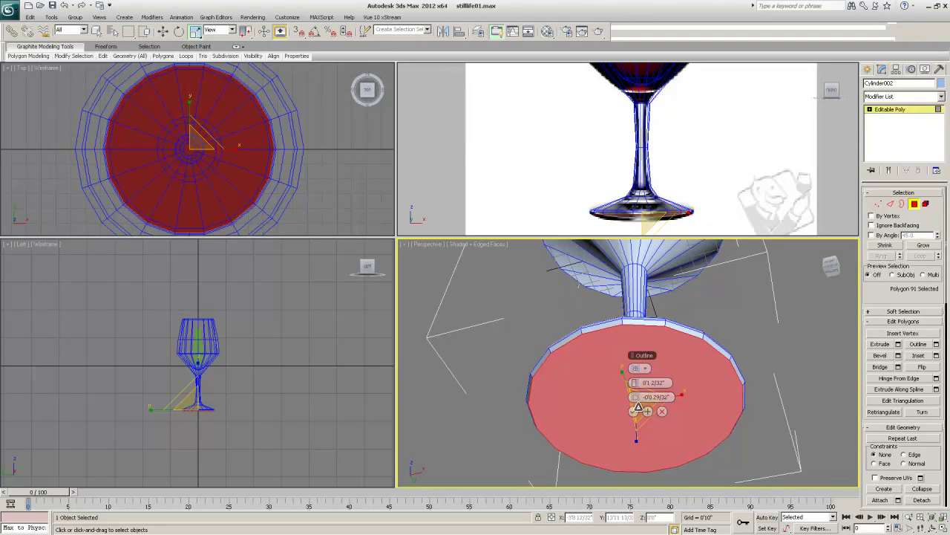
click(647, 412)
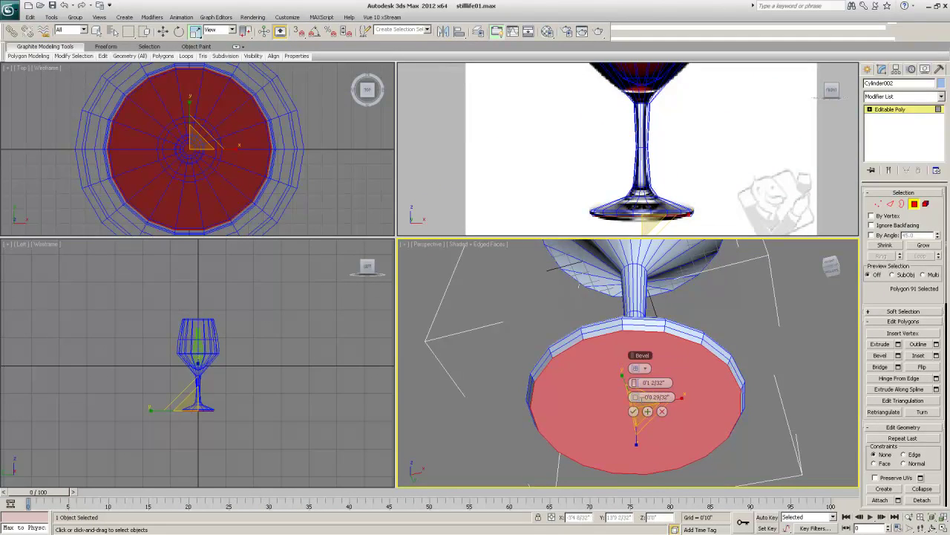
Hollow the foot's underside with two inward bevels of height -0'4 3/32" and outline -1'0 26/32", and deselect the polygon.
mouse_move(635, 397)
mouse_down()
mouse_move(603, 397)
mouse_move(631, 384)
mouse_move(622, 393)
mouse_up()
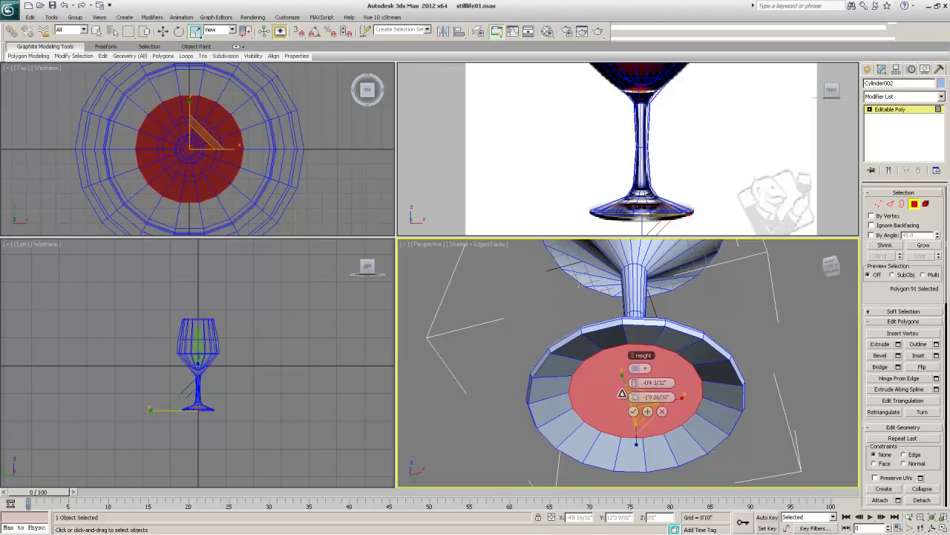
click(648, 413)
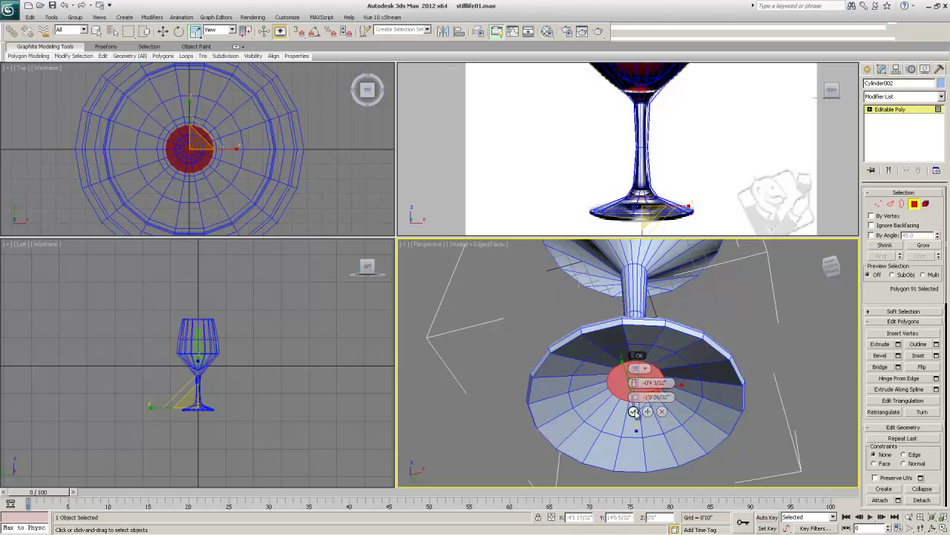
click(633, 412)
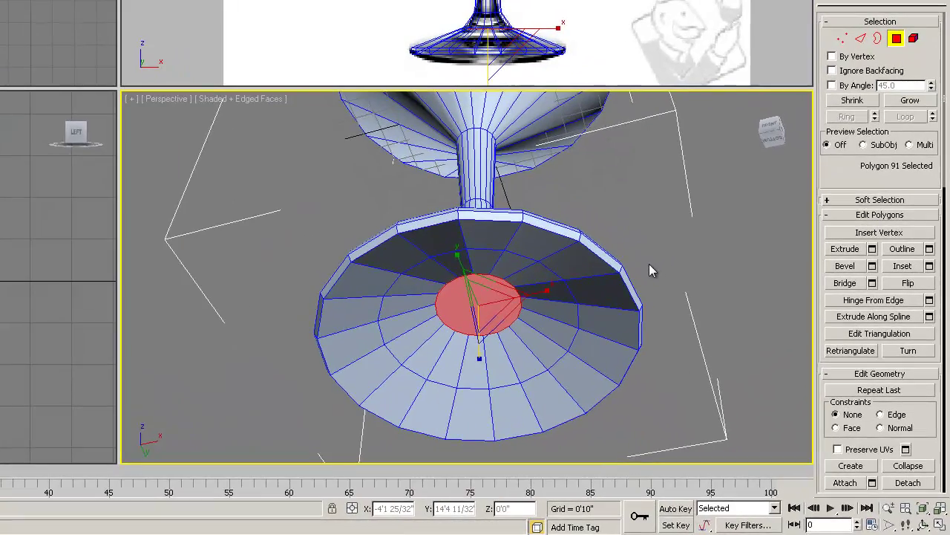
click(650, 268)
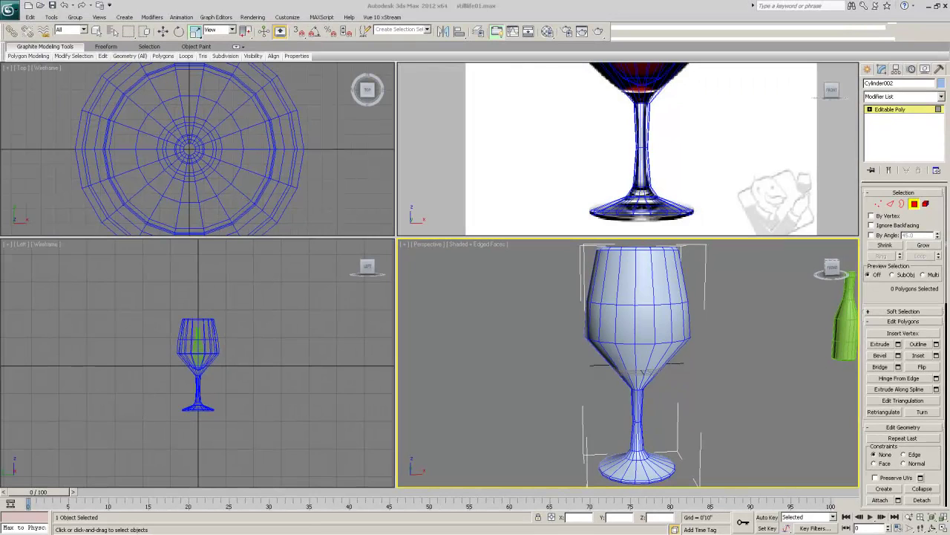
Switch to Windows Photo Viewer, place the wine glass and corkscrew photos side by side, and close the wine glass photo.
key(alt+Tab)
key(alt+Tab)
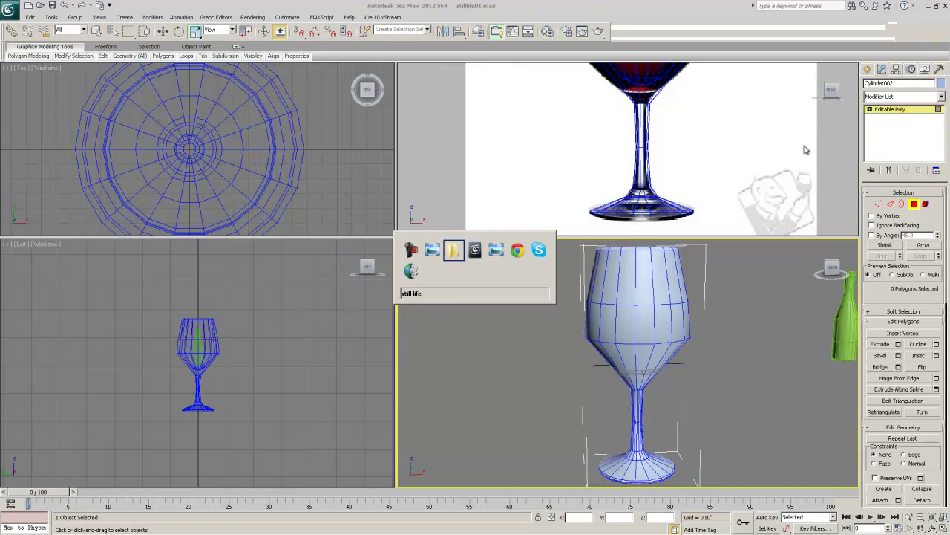
drag(882, 76, 541, 106)
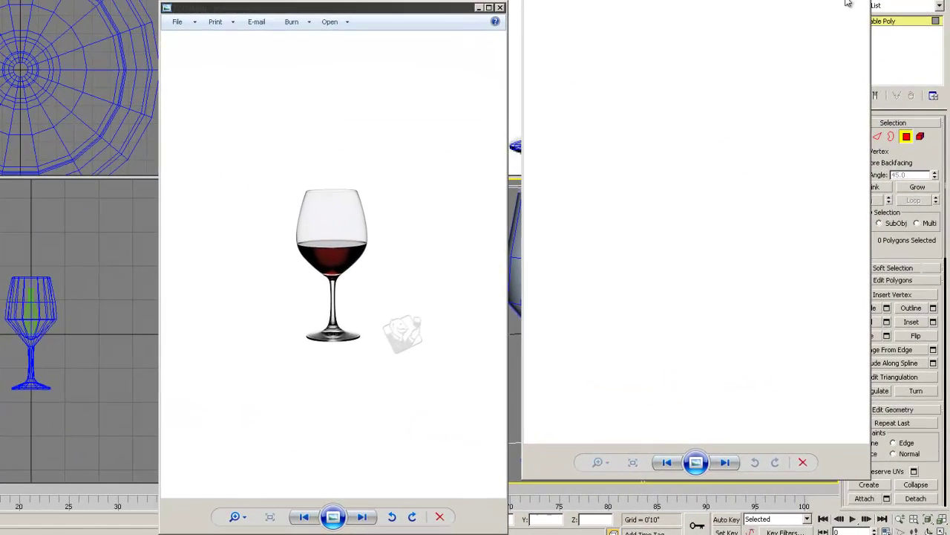
click(769, 198)
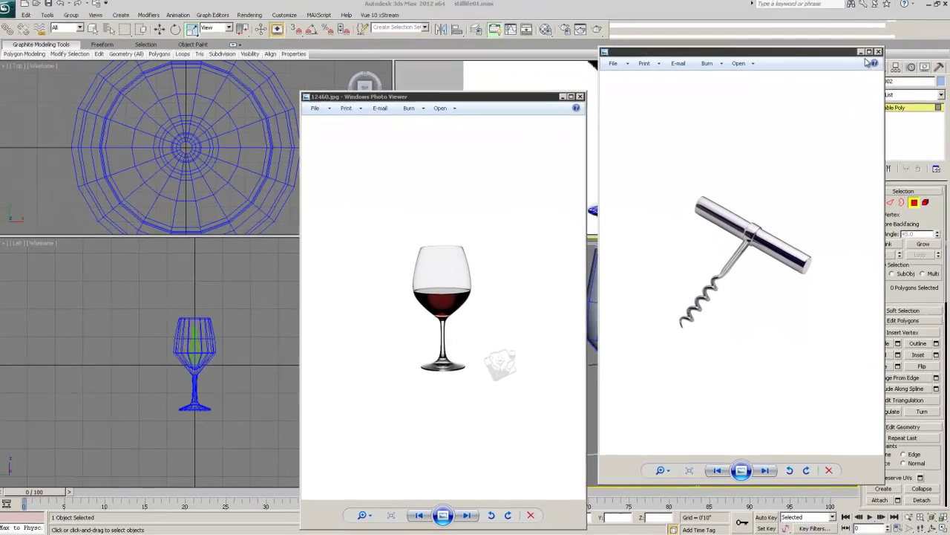
click(582, 98)
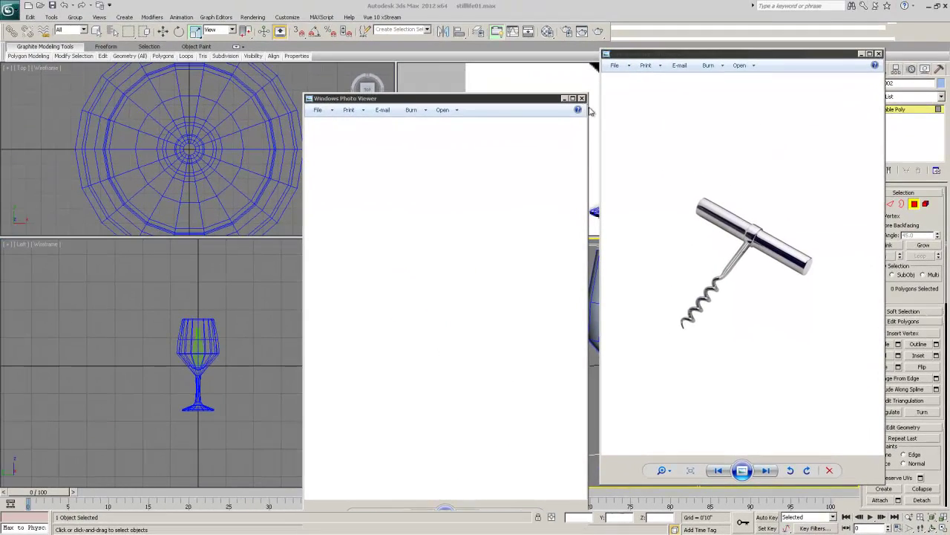